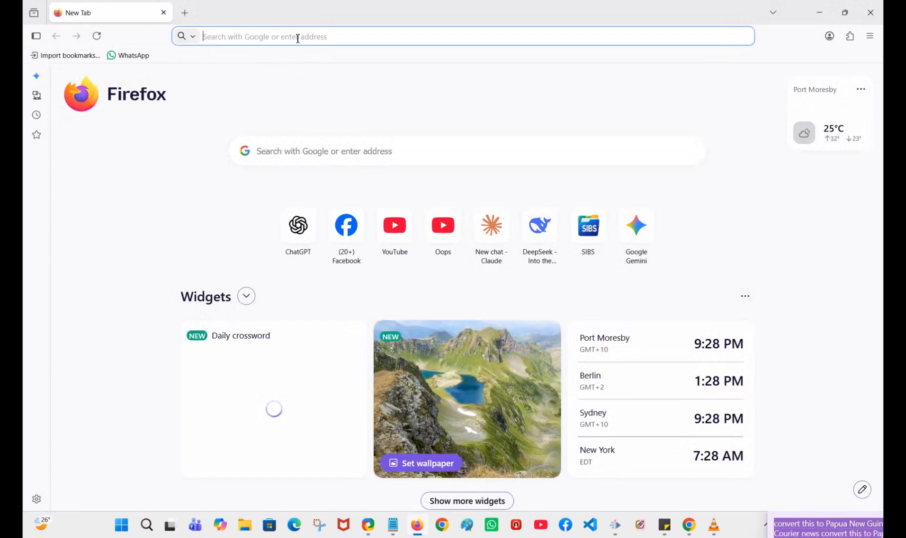
{"action": "type", "text": "h"}
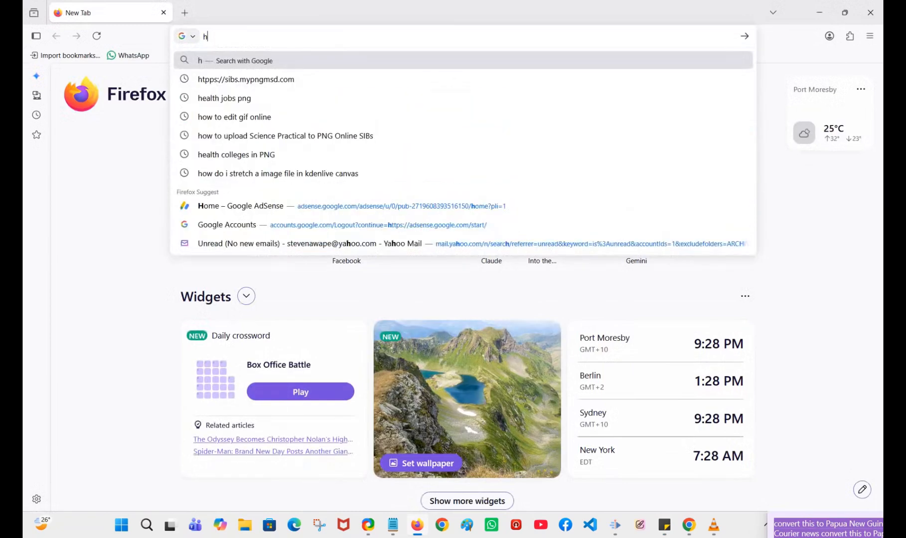
{"action": "type", "text": "ttps"}
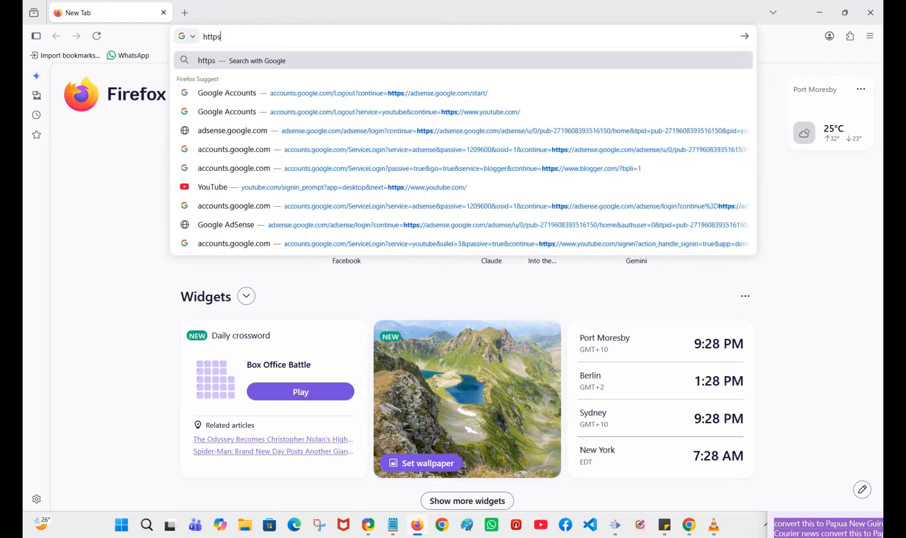
{"action": "type", "text": "://"}
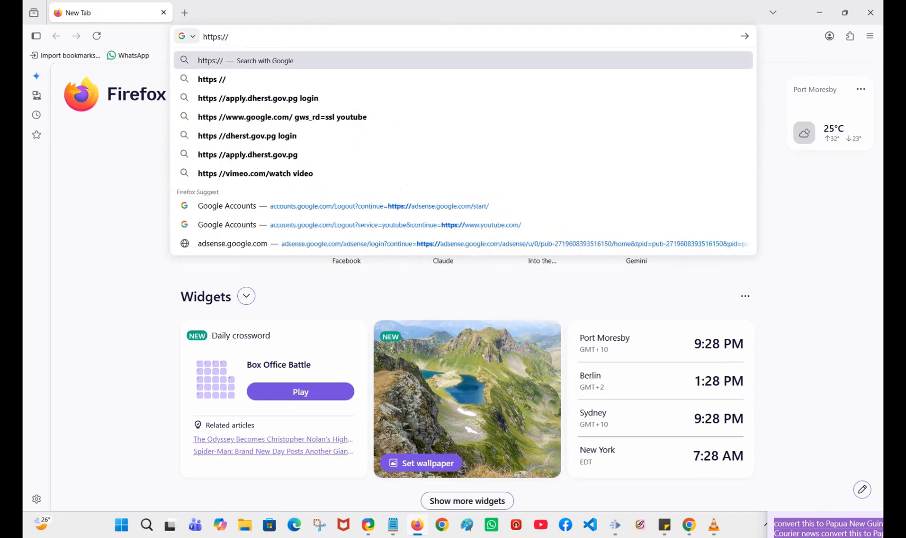
{"action": "type", "text": "sibs.mypngmsd.com/"}
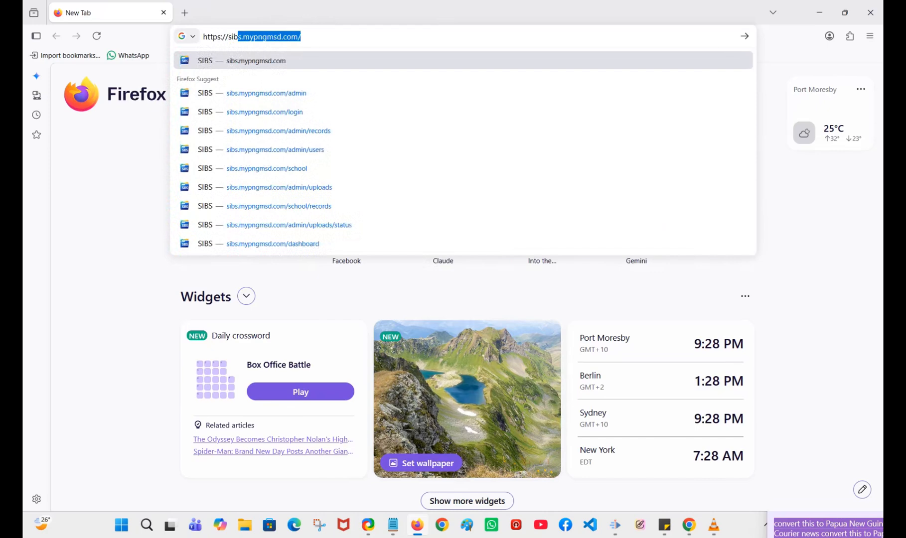
{"action": "key", "text": "Return"}
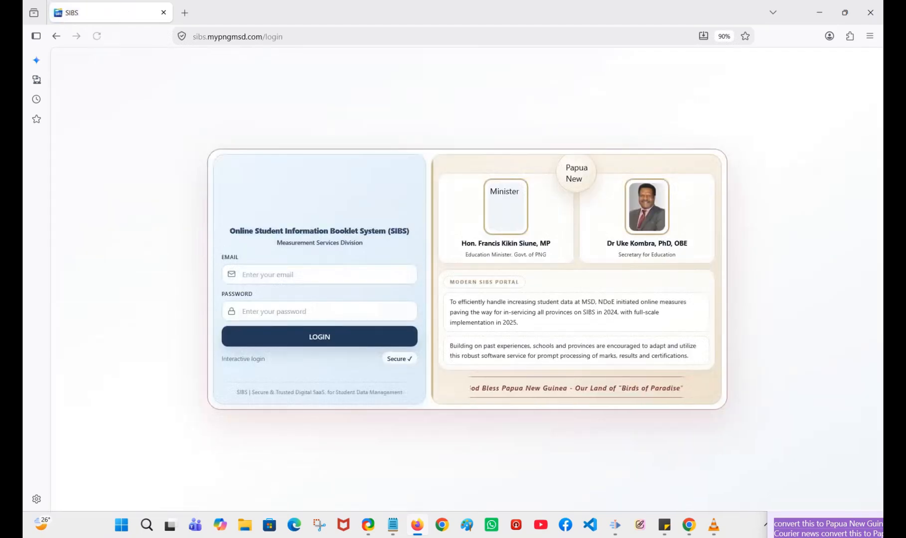
Log in to the SIBS portal with the school's email address and the account password
{"action": "left_click", "coordinate": [319, 275]}
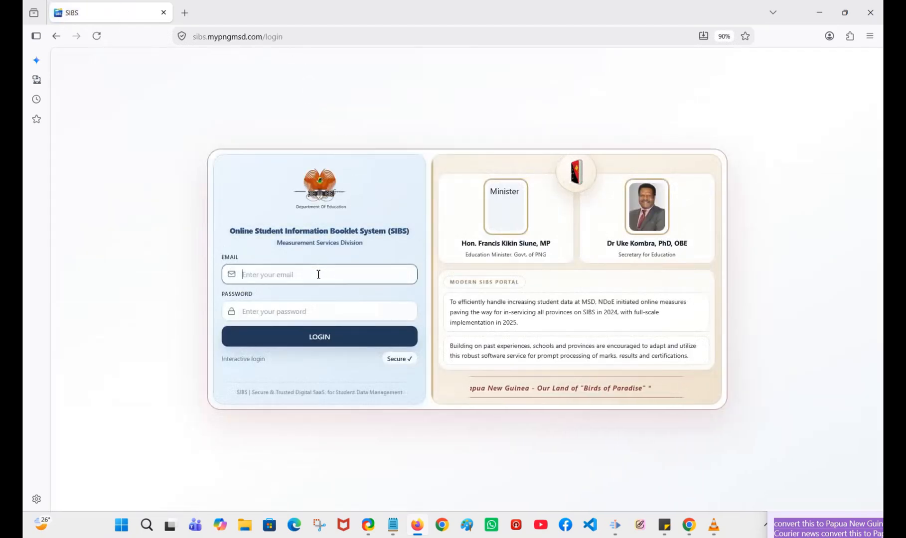
{"action": "type", "text": "m"}
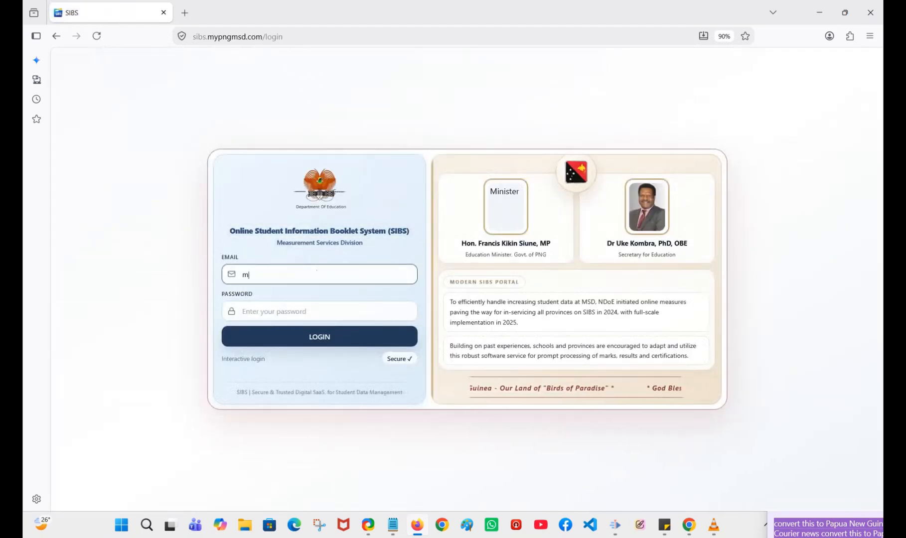
{"action": "key", "text": "BackSpace"}
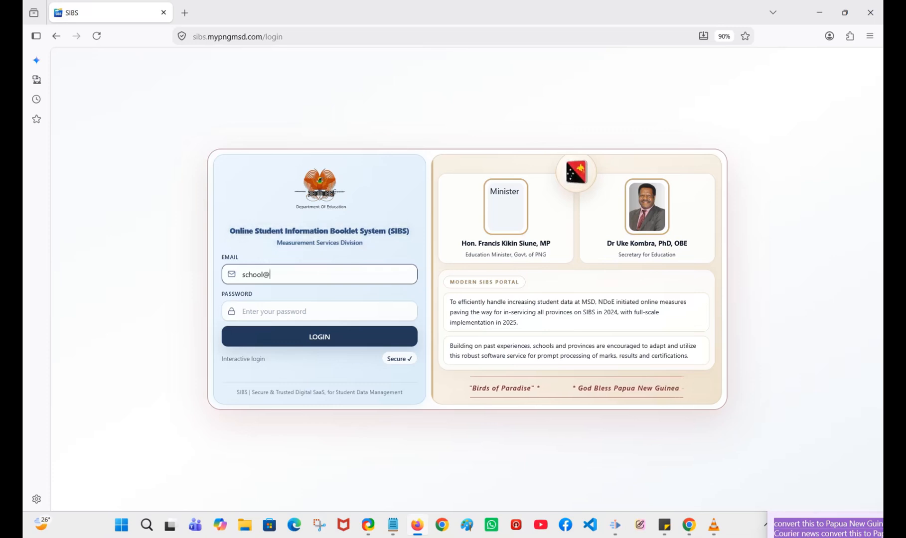
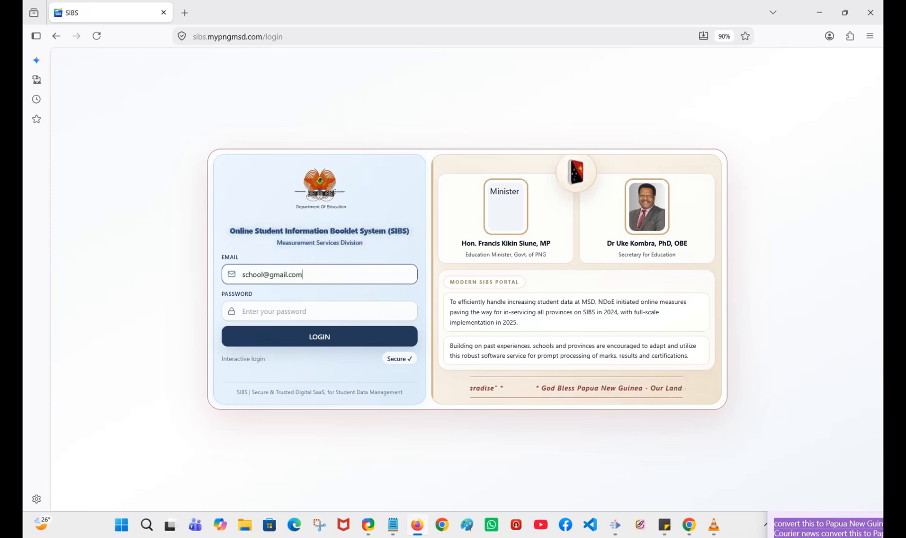
{"action": "key", "text": "Tab"}
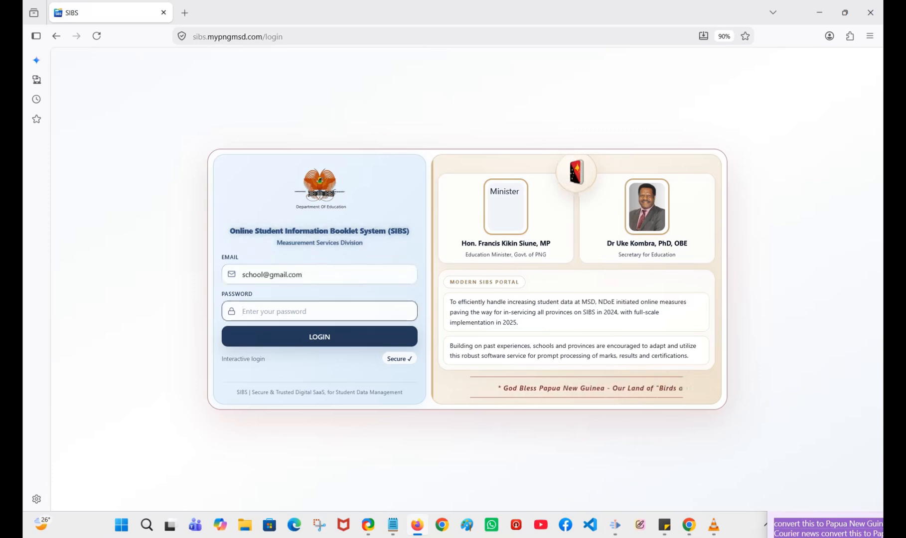
{"action": "type", "text": "12•••••••••••"}
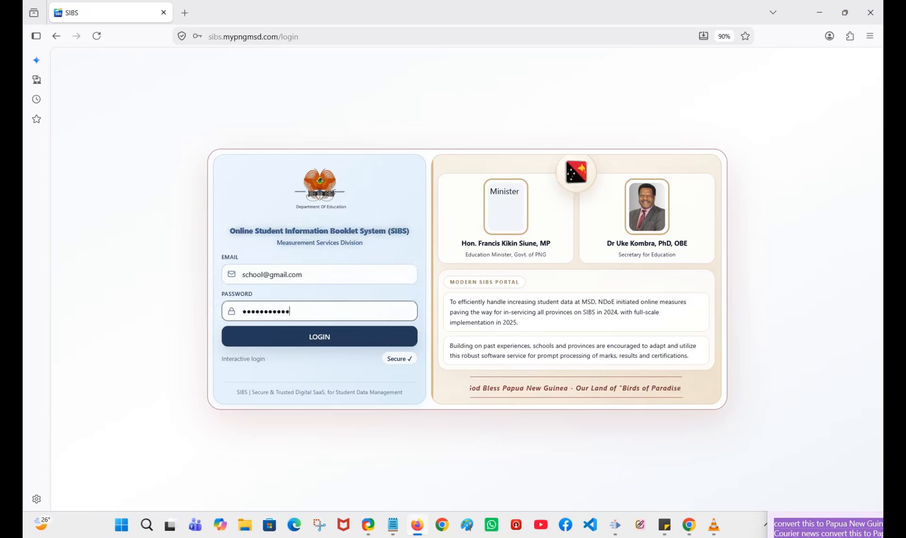
{"action": "left_click", "coordinate": [314, 340]}
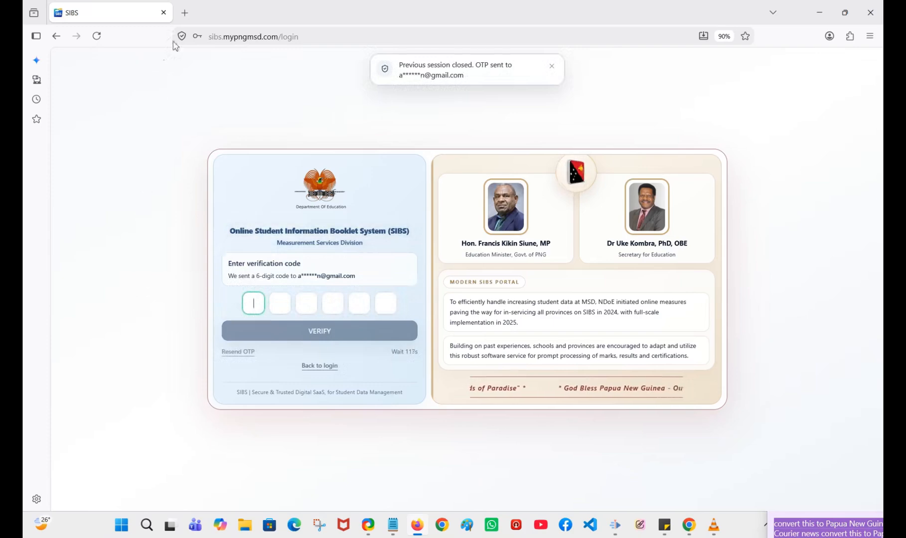
Open Gmail in a new tab and open the SIBS Login Verification Code email
{"action": "left_click", "coordinate": [185, 13]}
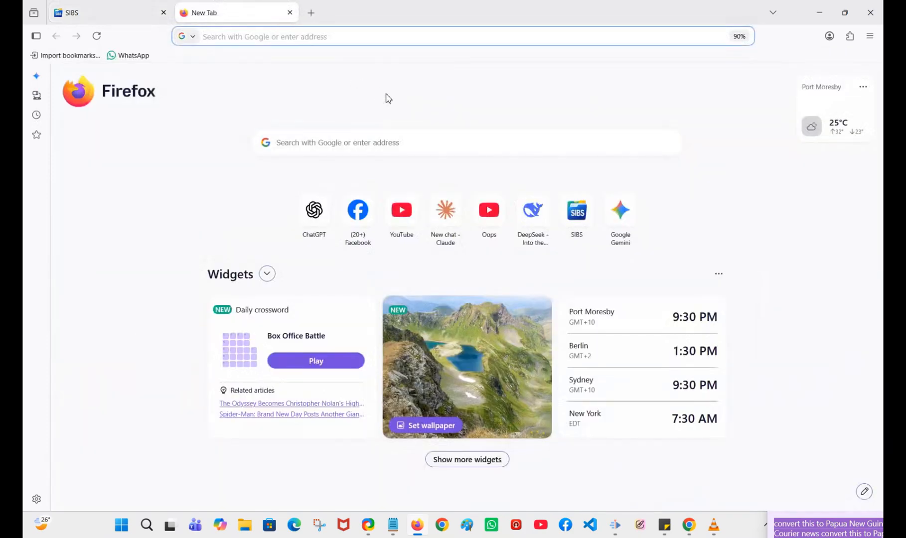
{"action": "left_click", "coordinate": [320, 145]}
{"action": "type", "text": "gmail"}
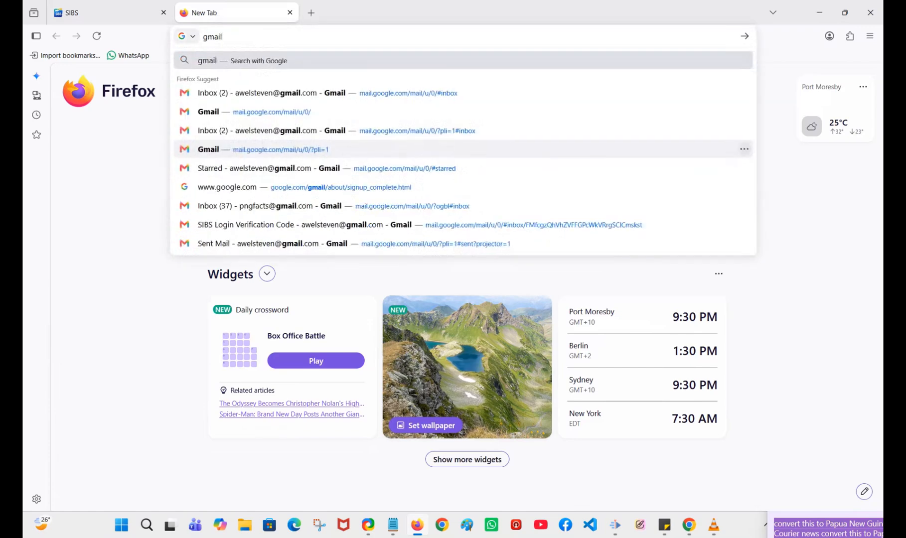
{"action": "key", "text": "Return"}
{"action": "left_click", "coordinate": [174, 184]}
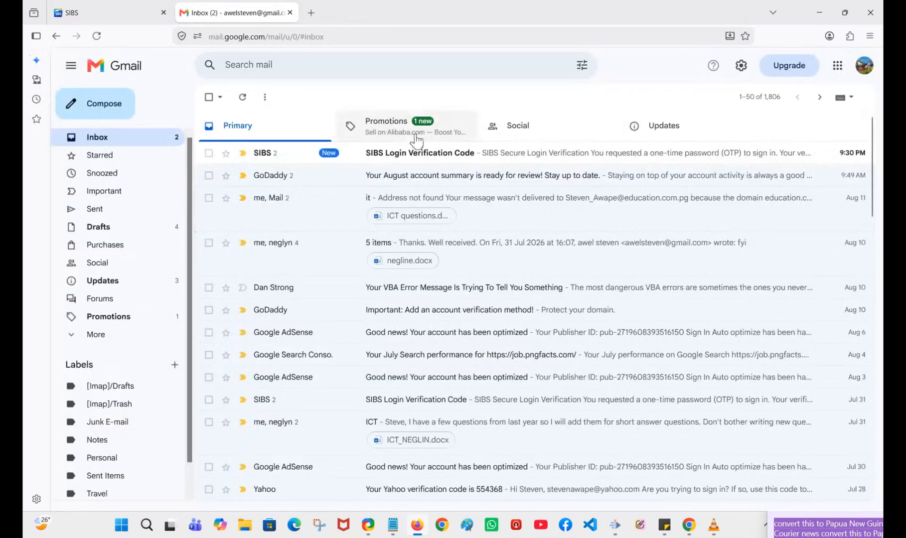
{"action": "left_click", "coordinate": [421, 158]}
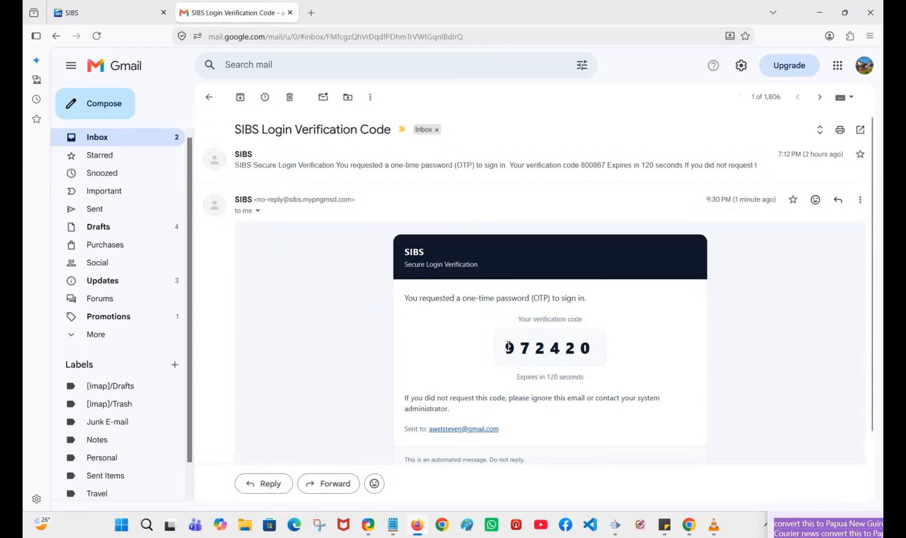
Copy the newest one-time verification code from the email and submit it on the SIBS login page
{"action": "left_click_drag", "start_coordinate": [505, 348], "coordinate": [595, 348]}
{"action": "key", "text": "ctrl+c"}
{"action": "left_click", "coordinate": [107, 13]}
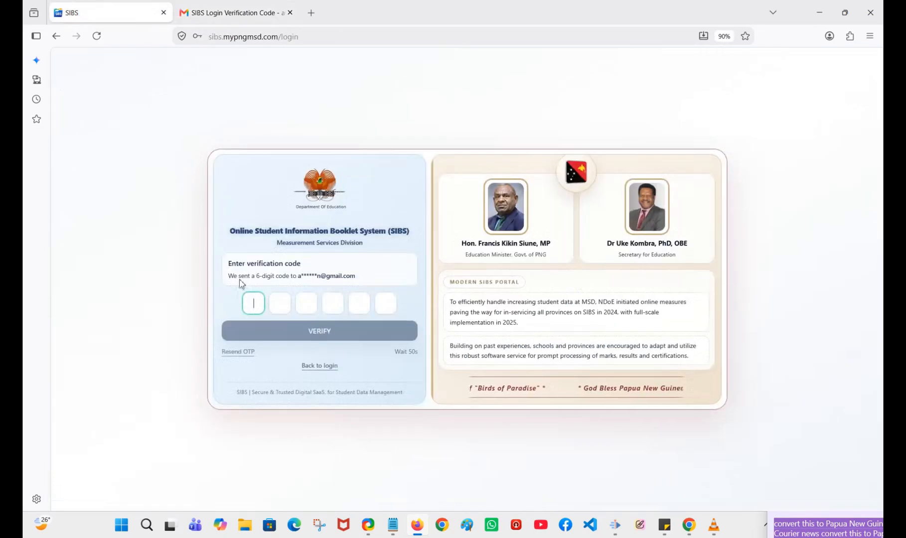
{"action": "left_click", "coordinate": [253, 303]}
{"action": "key", "text": "ctrl+v"}
{"action": "left_click", "coordinate": [310, 331]}
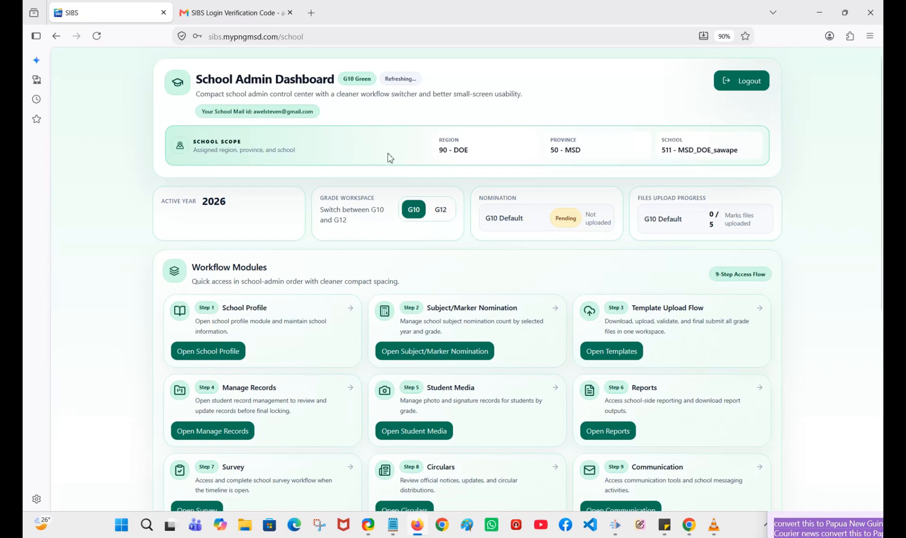
Draw an arrow to the Template Upload Flow card's Open Templates option and open that module
{"action": "scroll", "coordinate": [482, 195], "scroll_direction": "down", "scroll_amount": 2}
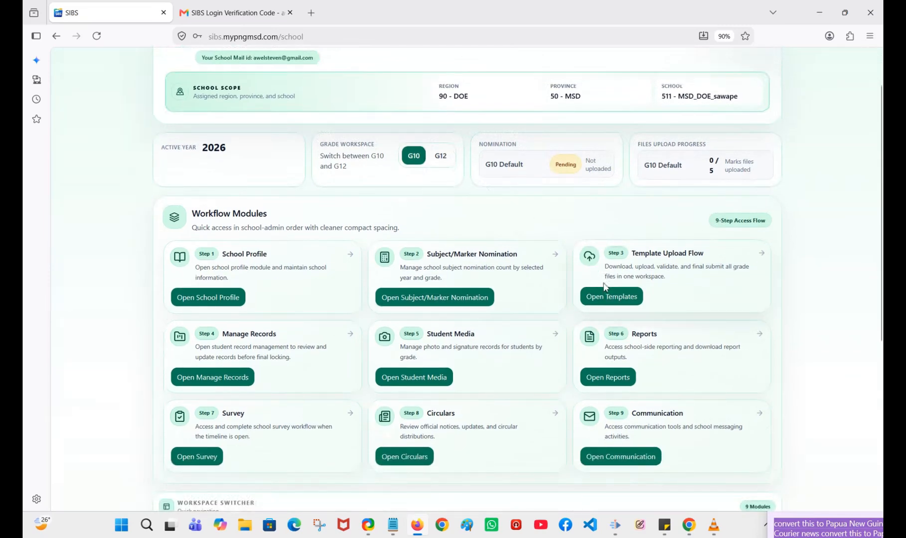
{"action": "left_click", "coordinate": [610, 298]}
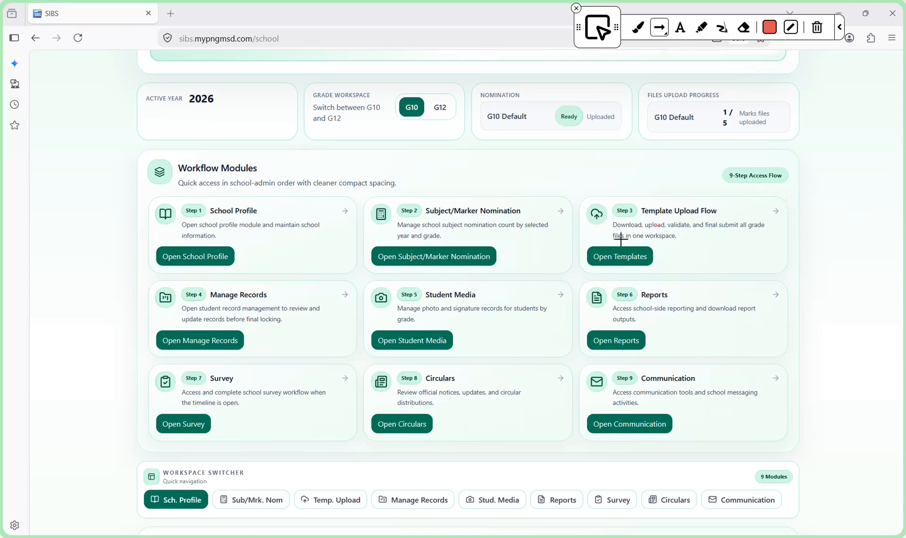
{"action": "left_click_drag", "start_coordinate": [608, 175], "coordinate": [613, 243]}
{"action": "left_click", "coordinate": [618, 257]}
Frame the Practical template section with a red rectangle and draw an arrow up to its Download Template option
{"action": "scroll", "coordinate": [410, 209], "scroll_direction": "down", "scroll_amount": 5}
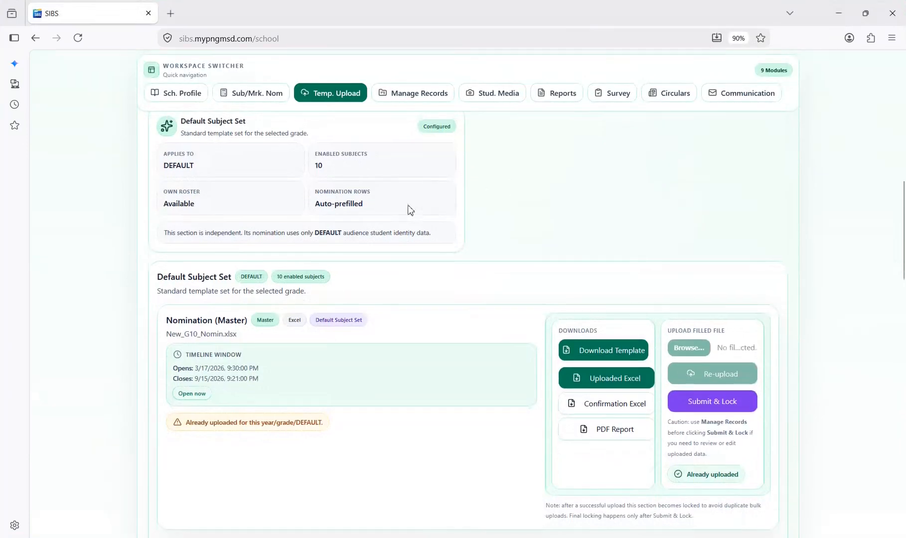
{"action": "scroll", "coordinate": [411, 227], "scroll_direction": "down", "scroll_amount": 10}
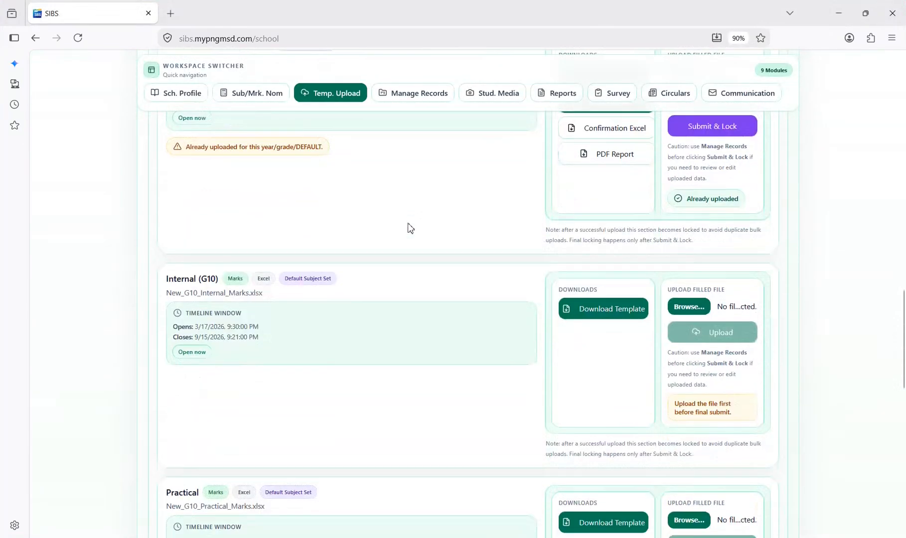
{"action": "scroll", "coordinate": [409, 229], "scroll_direction": "down", "scroll_amount": 1}
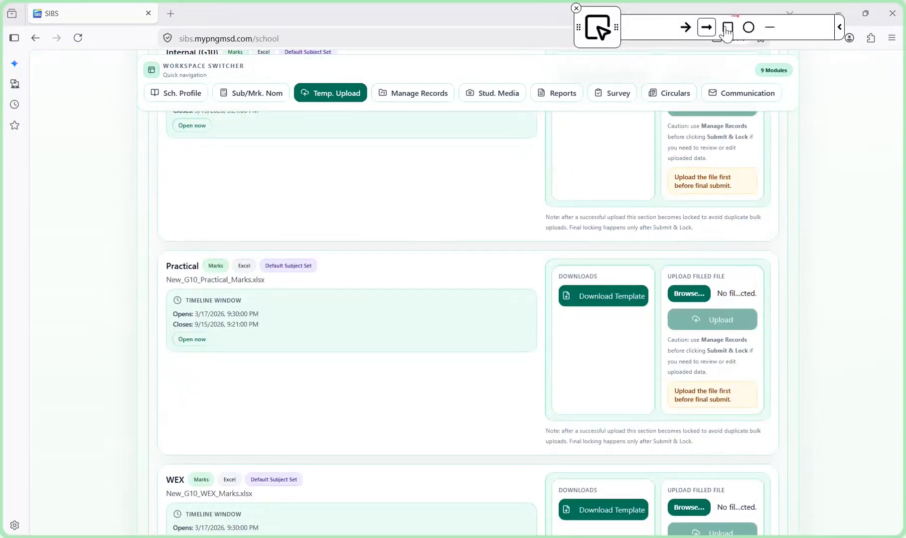
{"action": "left_click", "coordinate": [729, 28]}
{"action": "mouse_move", "coordinate": [158, 240]}
{"action": "left_mouse_down"}
{"action": "mouse_move", "coordinate": [168, 281]}
{"action": "mouse_move", "coordinate": [359, 366]}
{"action": "left_mouse_up"}
{"action": "key", "text": "a"}
{"action": "left_click_drag", "start_coordinate": [611, 379], "coordinate": [610, 315]}
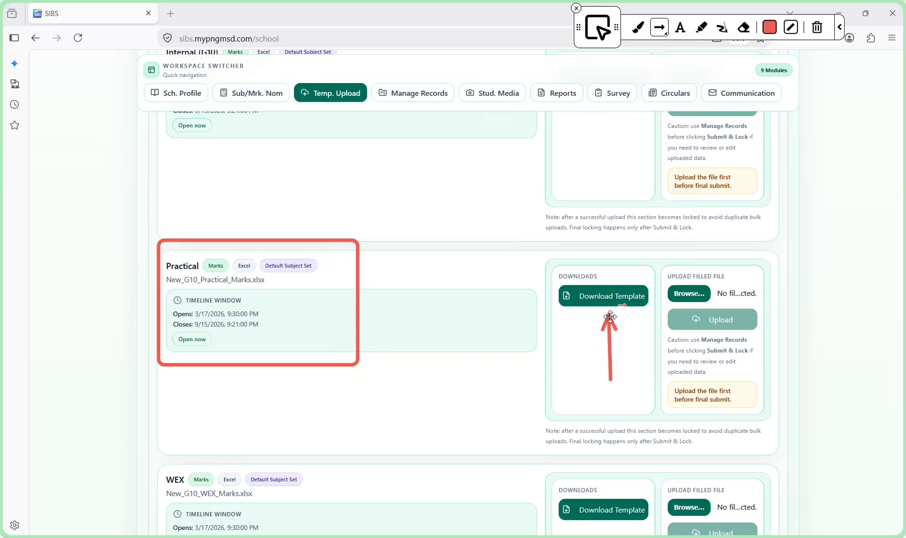
Add the text annotation "Under Practical click on the download button" beside the framed Practical section
{"action": "key", "text": "t"}
{"action": "left_click", "coordinate": [400, 319]}
{"action": "type", "text": "Under"}
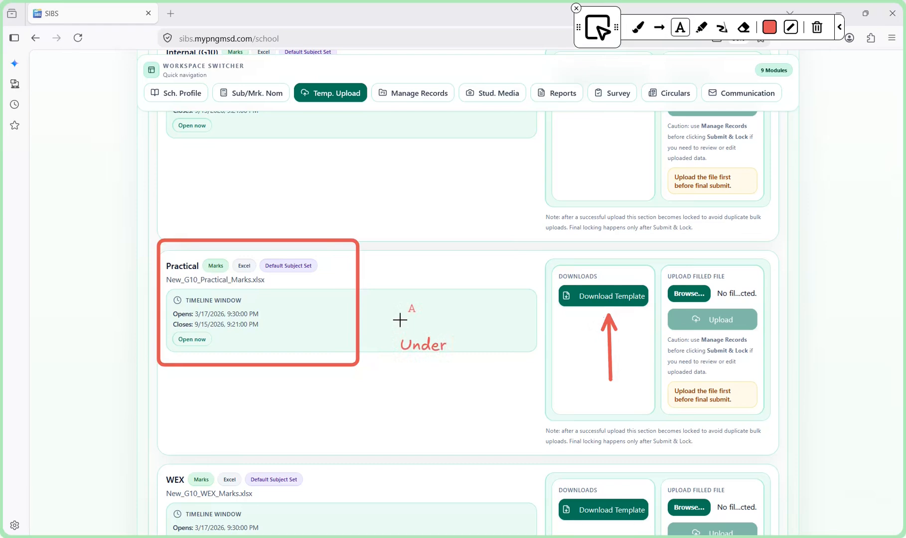
{"action": "type", "text": " Pracitic"}
{"action": "type", "text": "tical"}
{"action": "type", "text": "click"}
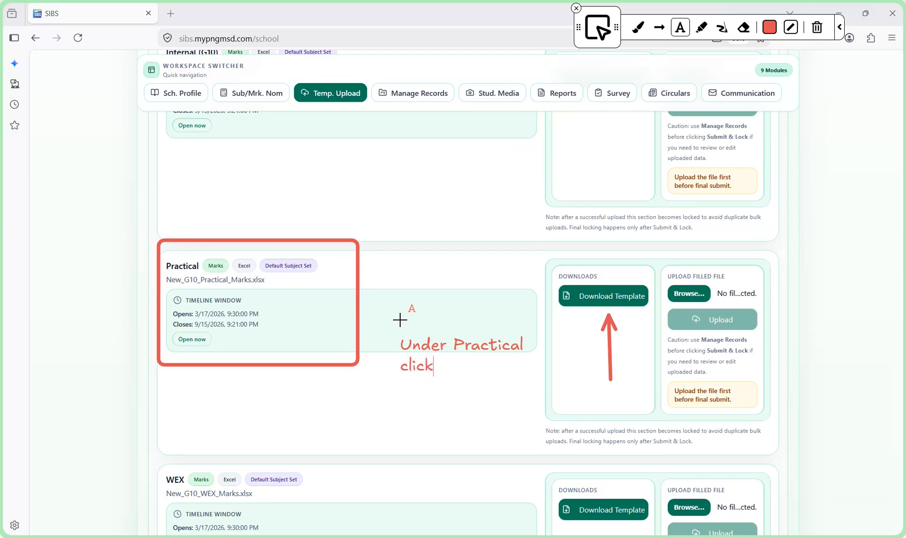
{"action": "type", "text": " on the downloa"}
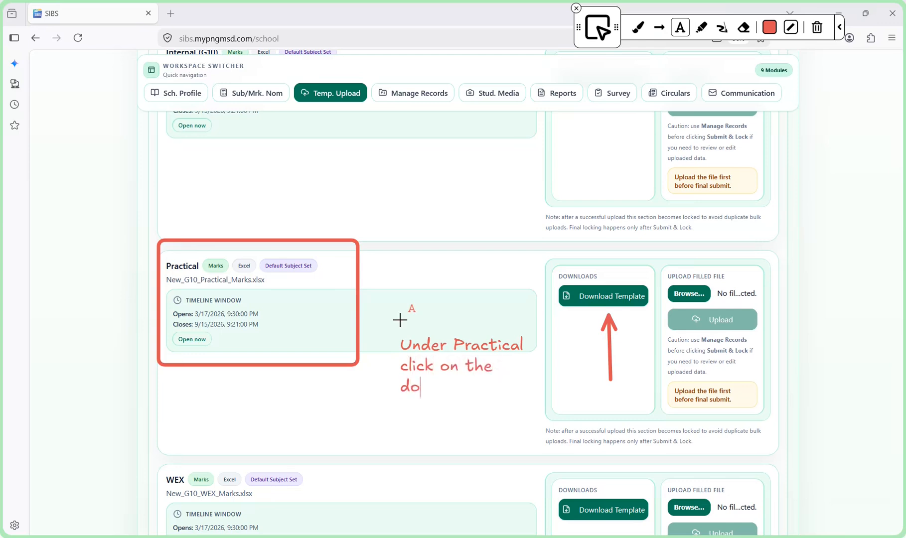
{"action": "type", "text": "d button"}
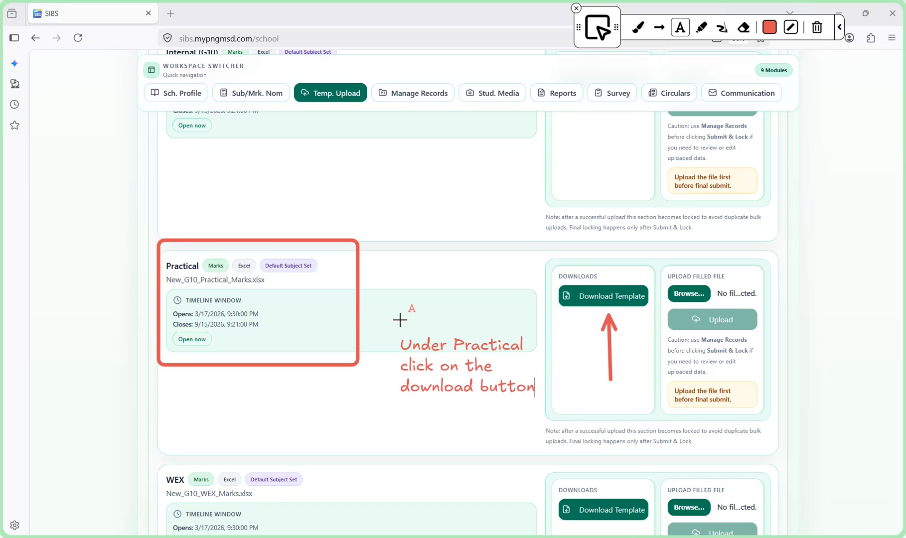
Draw a second, slanted arrow to the Practical section's Download Template option and download the New_G10_Practical_Marks.xlsx template
{"action": "left_click", "coordinate": [659, 27]}
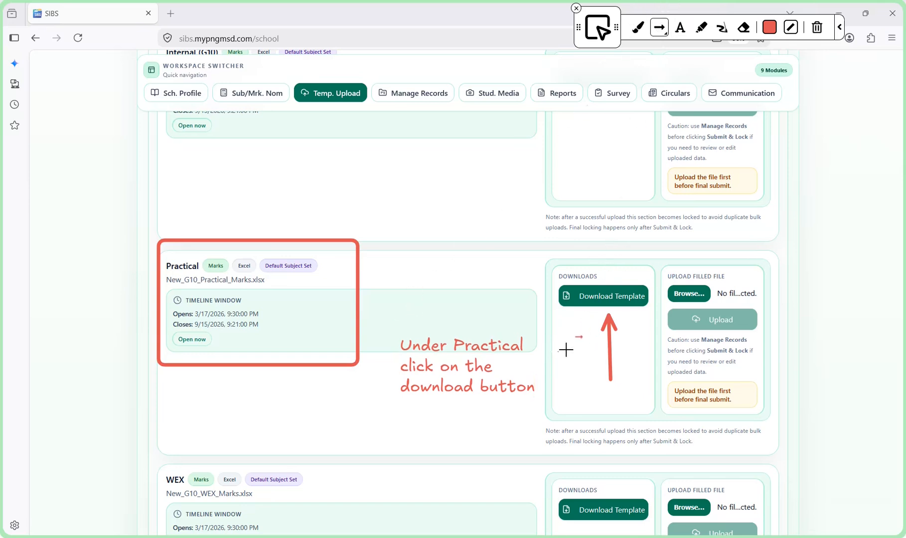
{"action": "left_click_drag", "start_coordinate": [549, 358], "coordinate": [584, 317]}
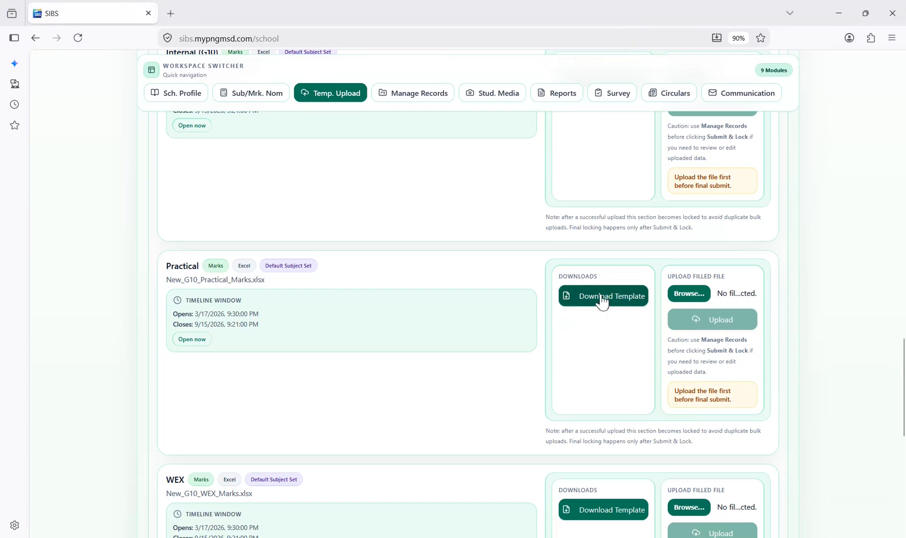
{"action": "left_click", "coordinate": [601, 296]}
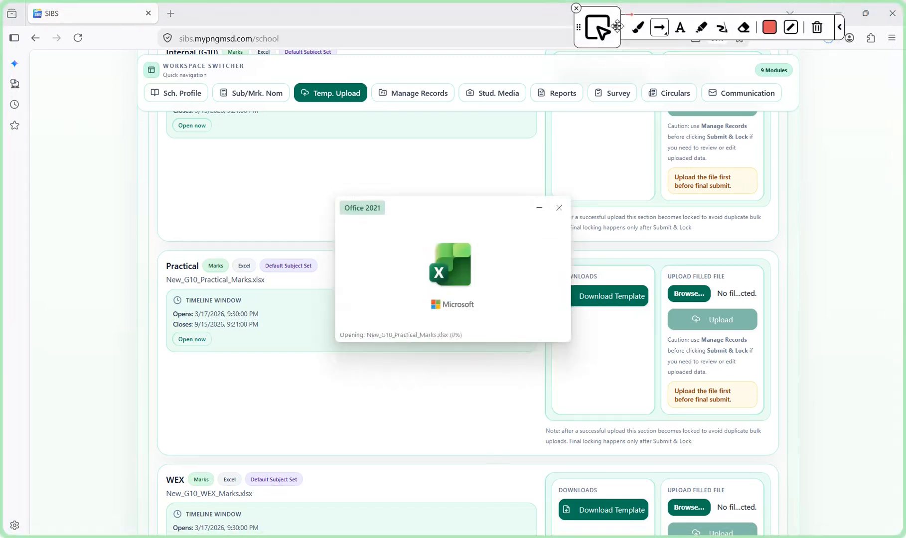
In the downloaded New_G10_Practical_Marks workbook in Excel, draw an arrow to Enable Editing and enable editing
{"action": "left_click_drag", "start_coordinate": [617, 26], "coordinate": [524, 26]}
{"action": "left_click_drag", "start_coordinate": [516, 78], "coordinate": [490, 64]}
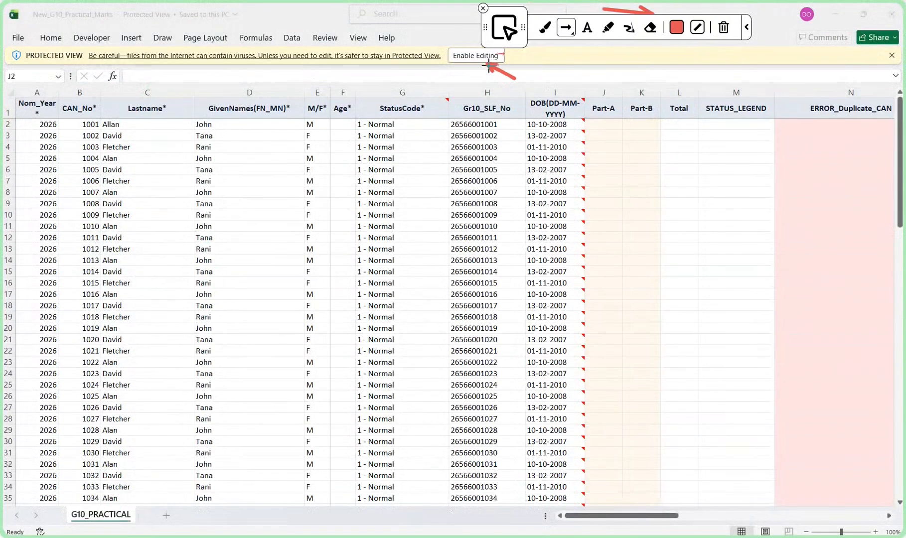
{"action": "left_click", "coordinate": [473, 57]}
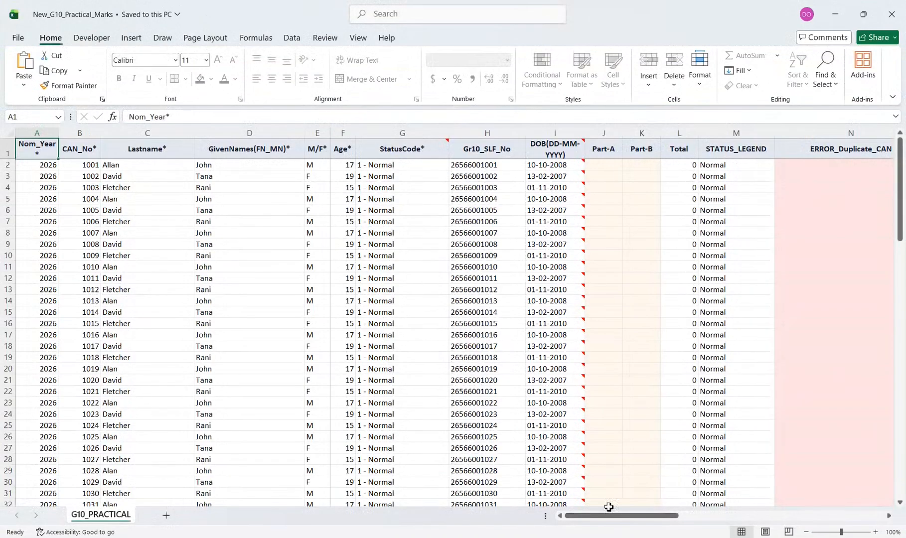
Bring back the screen annotation overlay above the G10_PRACTICAL sheet and clear all its drawn arrows
{"action": "mouse_move", "coordinate": [609, 515]}
{"action": "left_mouse_down"}
{"action": "mouse_move", "coordinate": [667, 516]}
{"action": "mouse_move", "coordinate": [581, 510]}
{"action": "left_mouse_up"}
{"action": "key", "text": "ctrl+shift+a"}
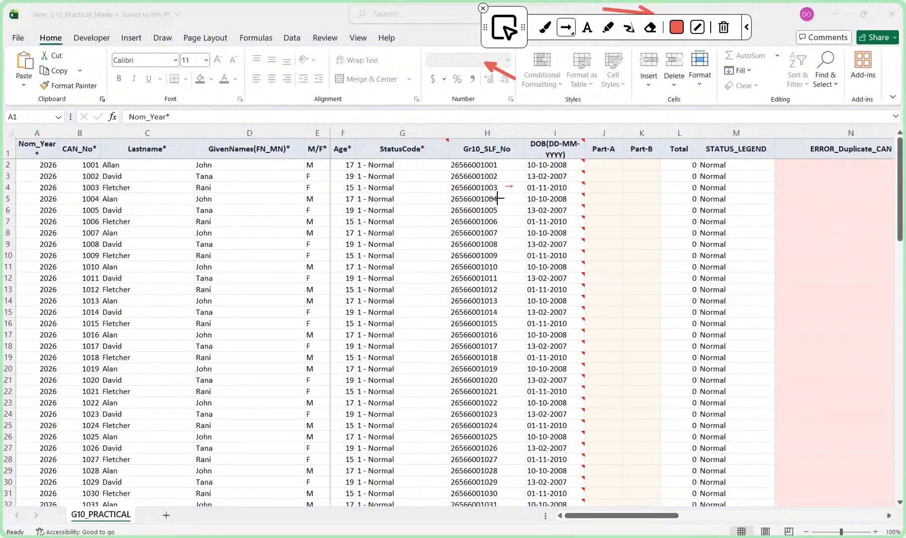
{"action": "left_click", "coordinate": [724, 29]}
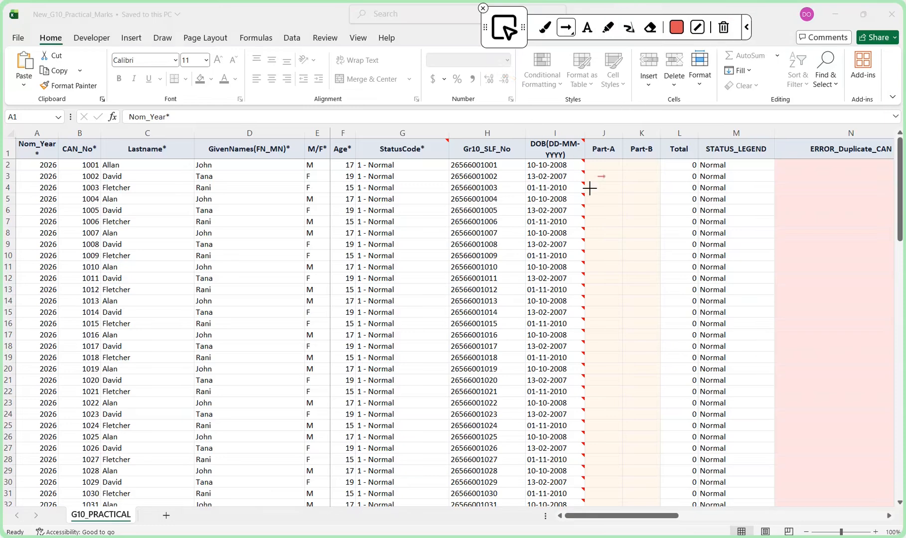
Add the text annotation "You are going to fill out two sections here" over the pink ERROR_Duplicate_CAN column
{"action": "left_click", "coordinate": [587, 27]}
{"action": "type", "text": "You are going"}
{"action": "key", "text": "Return"}
{"action": "type", "text": "to fill out"}
{"action": "key", "text": "Return"}
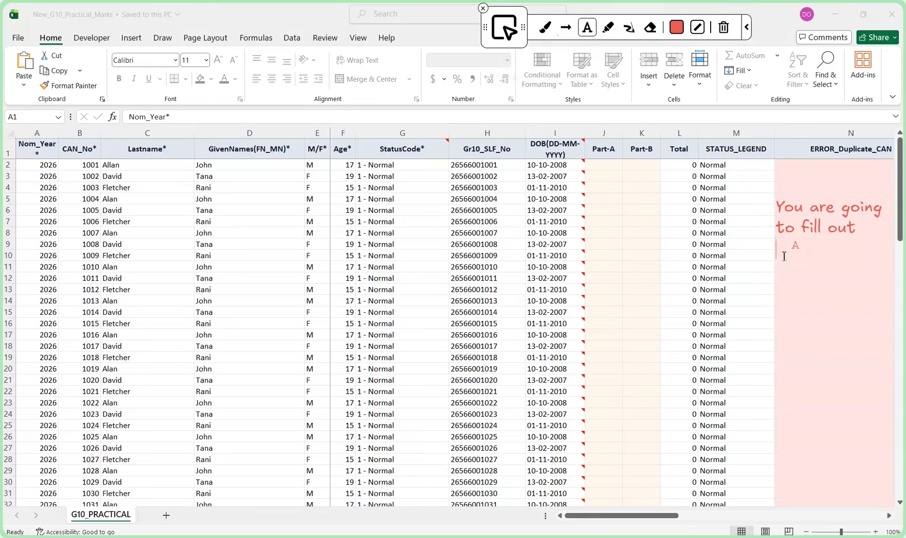
{"action": "type", "text": "two sections"}
{"action": "key", "text": "Return"}
{"action": "type", "text": "here"}
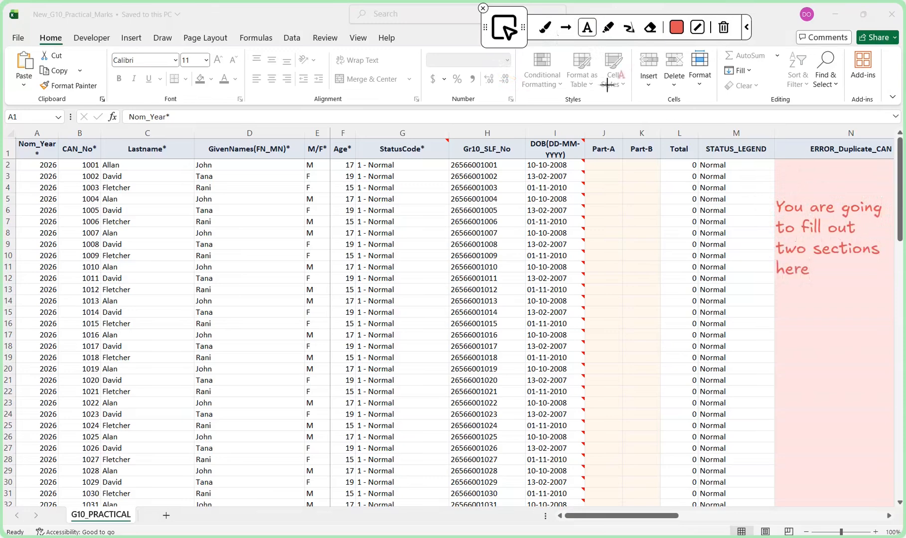
Frame the Part-A and Part-B column headers and draw a downward arrow beneath each one
{"action": "left_click", "coordinate": [566, 27]}
{"action": "left_click", "coordinate": [566, 27]}
{"action": "left_click", "coordinate": [633, 26]}
{"action": "mouse_move", "coordinate": [588, 139]}
{"action": "left_mouse_down"}
{"action": "mouse_move", "coordinate": [622, 165]}
{"action": "mouse_move", "coordinate": [661, 163]}
{"action": "left_mouse_up"}
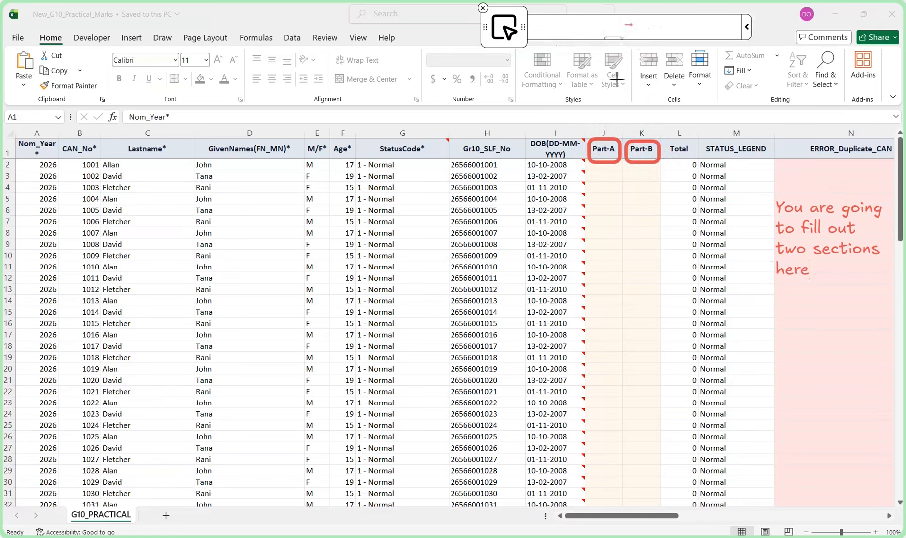
{"action": "left_click_drag", "start_coordinate": [606, 170], "coordinate": [604, 258]}
{"action": "left_click_drag", "start_coordinate": [644, 170], "coordinate": [642, 273]}
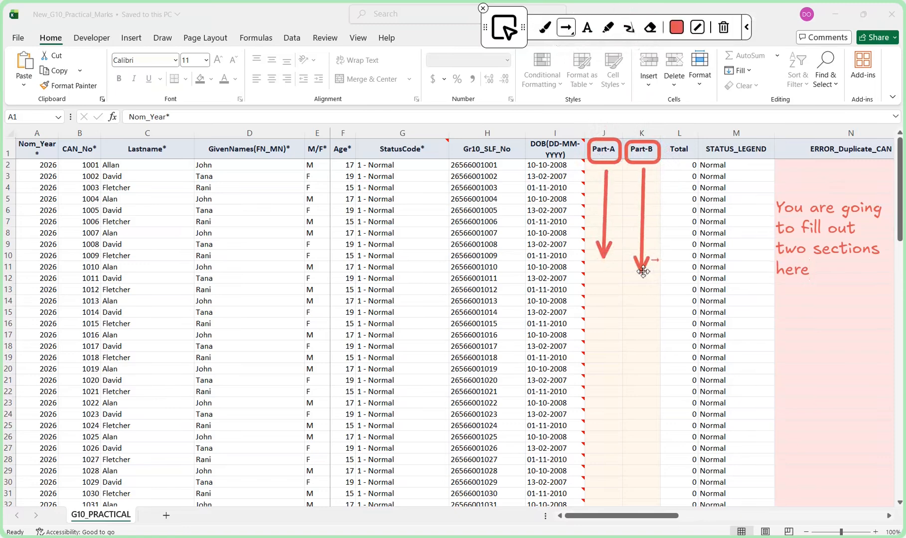
Start a text annotation below the two arrows reading "Part A = 30 marks"
{"action": "left_click", "coordinate": [588, 27]}
{"action": "left_click", "coordinate": [599, 297]}
{"action": "type", "text": "must be"}
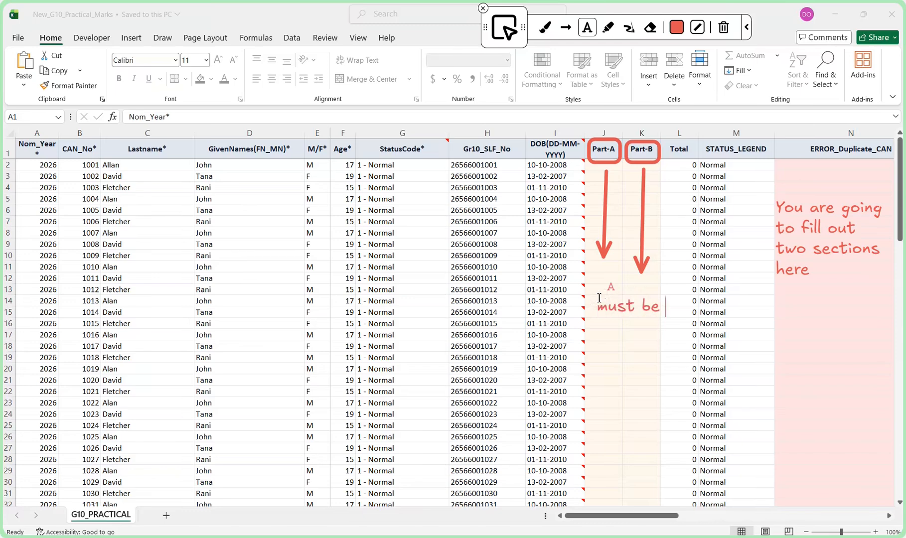
{"action": "key", "text": "BackSpace"}
{"action": "key", "text": "BackSpace"}
{"action": "key", "text": "BackSpace"}
{"action": "key", "text": "BackSpace"}
{"action": "key", "text": "BackSpace"}
{"action": "key", "text": "BackSpace"}
{"action": "key", "text": "BackSpace"}
{"action": "key", "text": "BackSpace"}
{"action": "type", "text": "Part A "}
{"action": "type", "text": "= 30 marks"}
{"action": "key", "text": "Return"}
Extend the marks annotation with "Part B 20 marks" and, after a blank line, "total 50 marks"
{"action": "type", "text": "Part B"}
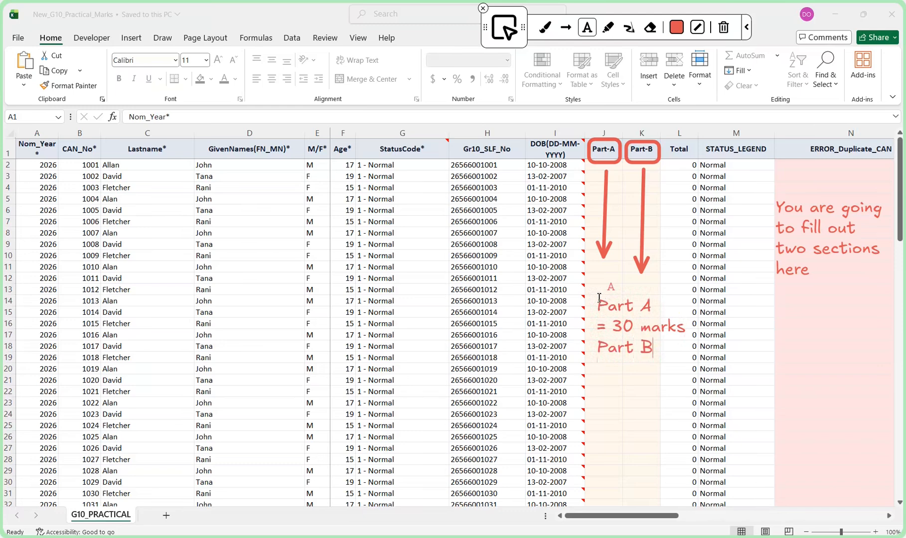
{"action": "key", "text": "Return"}
{"action": "type", "text": "20 marks"}
{"action": "key", "text": "Return"}
{"action": "key", "text": "Return"}
{"action": "type", "text": "total"}
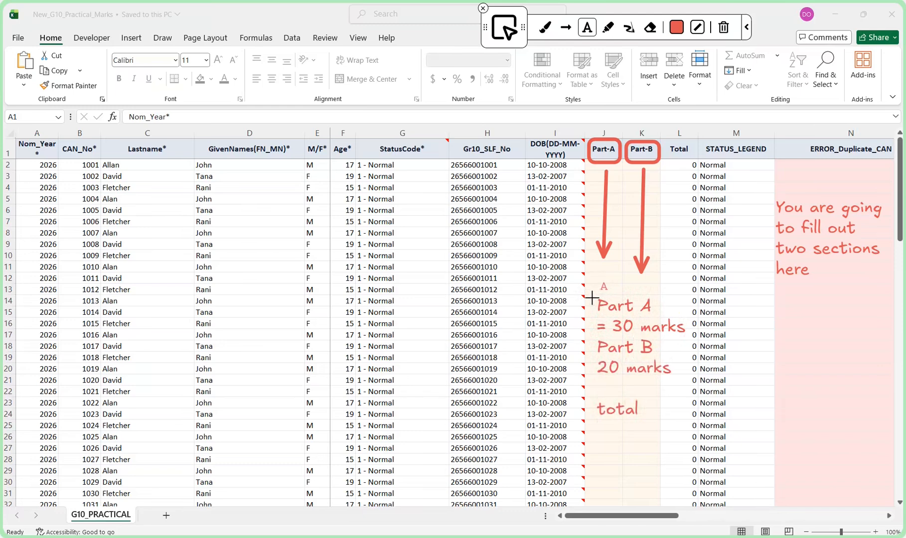
{"action": "key", "text": "Return"}
{"action": "type", "text": "50 marks"}
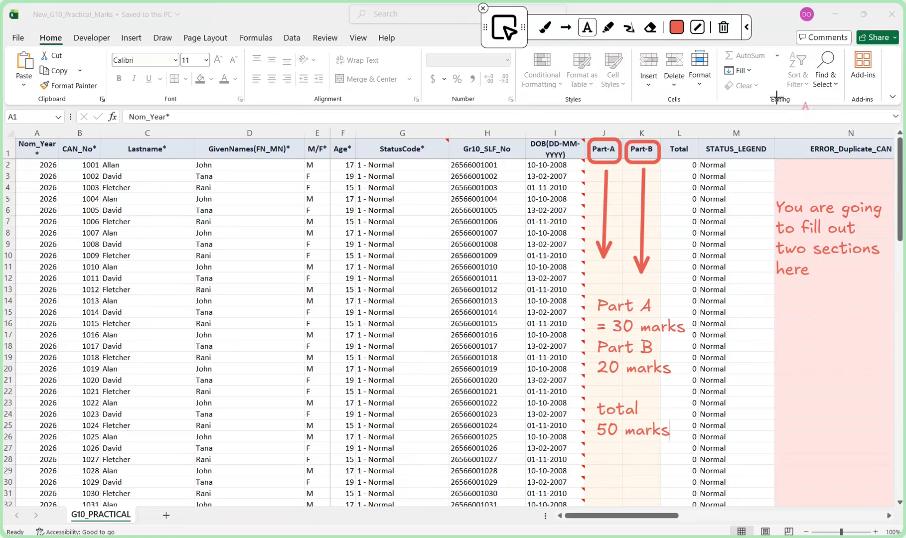
Clear all the annotations and enter the Part-A marks 26 in J2 and 23 in J3
{"action": "left_click", "coordinate": [724, 28]}
{"action": "left_click", "coordinate": [606, 166]}
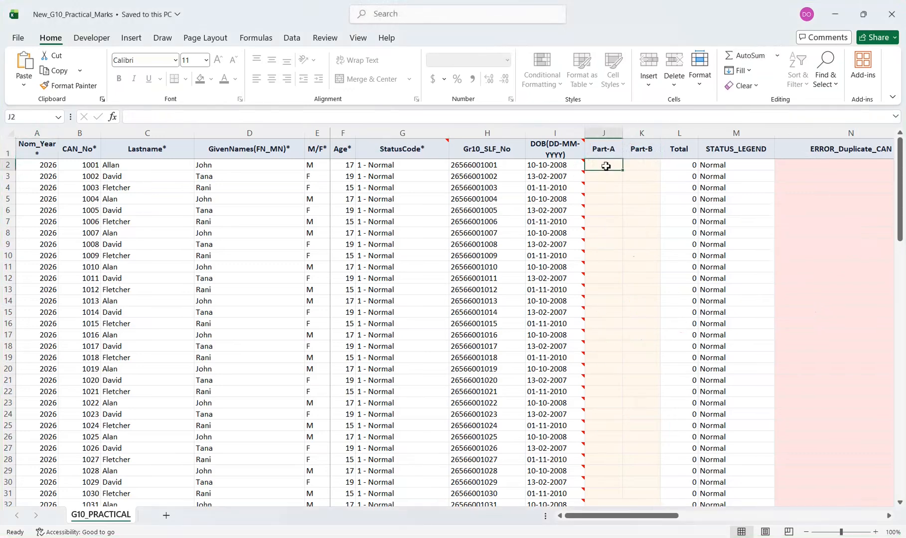
{"action": "type", "text": "2"}
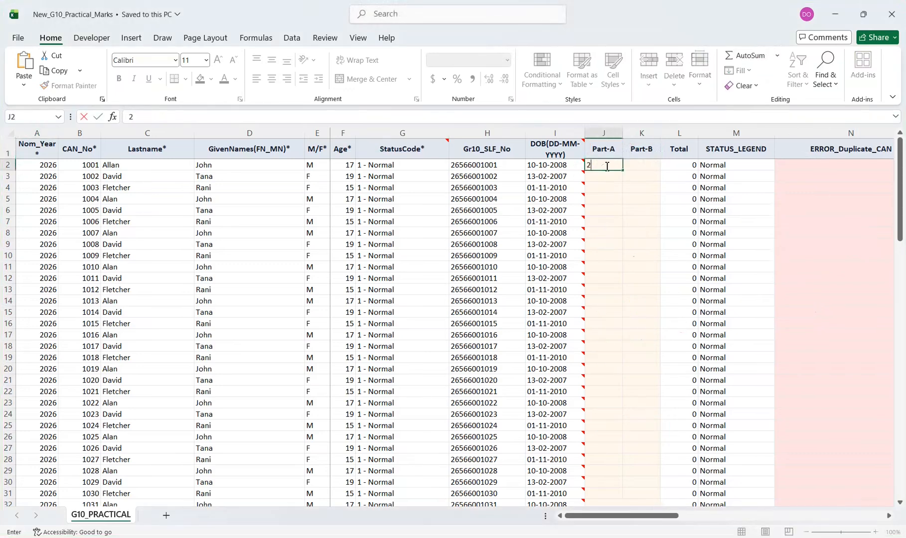
{"action": "type", "text": "6"}
{"action": "key", "text": "Return"}
{"action": "type", "text": "32"}
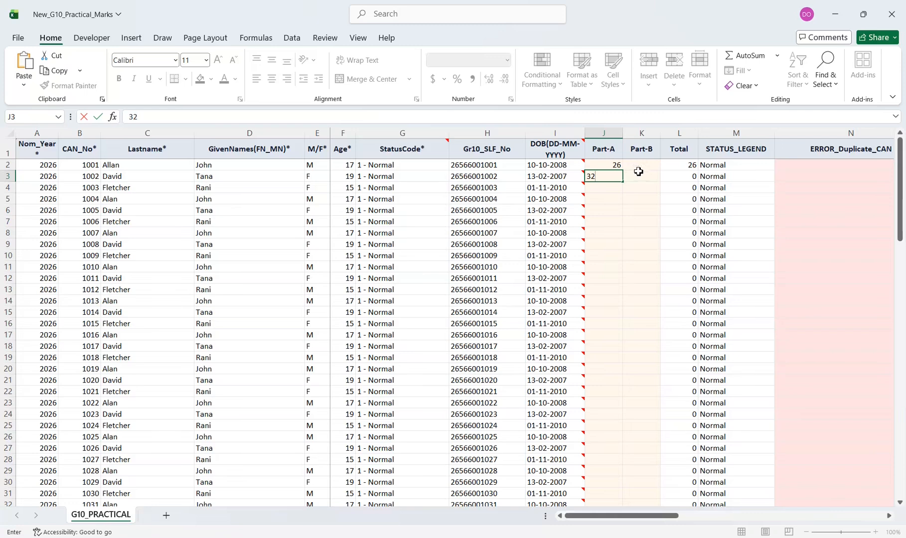
{"action": "key", "text": "BackSpace"}
{"action": "key", "text": "BackSpace"}
Enter the Part-B marks 12 in K2 and 13 in K3
{"action": "left_click", "coordinate": [642, 169]}
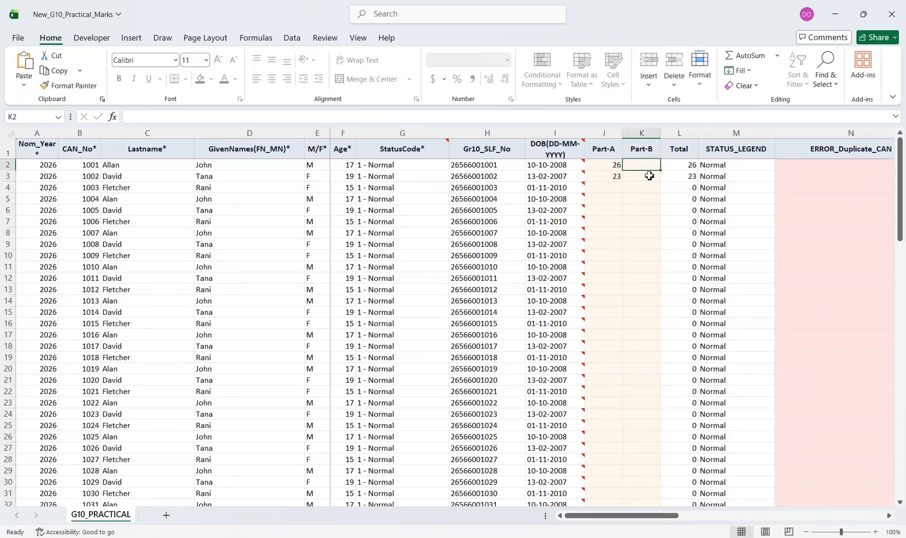
{"action": "type", "text": "12"}
{"action": "key", "text": "Return"}
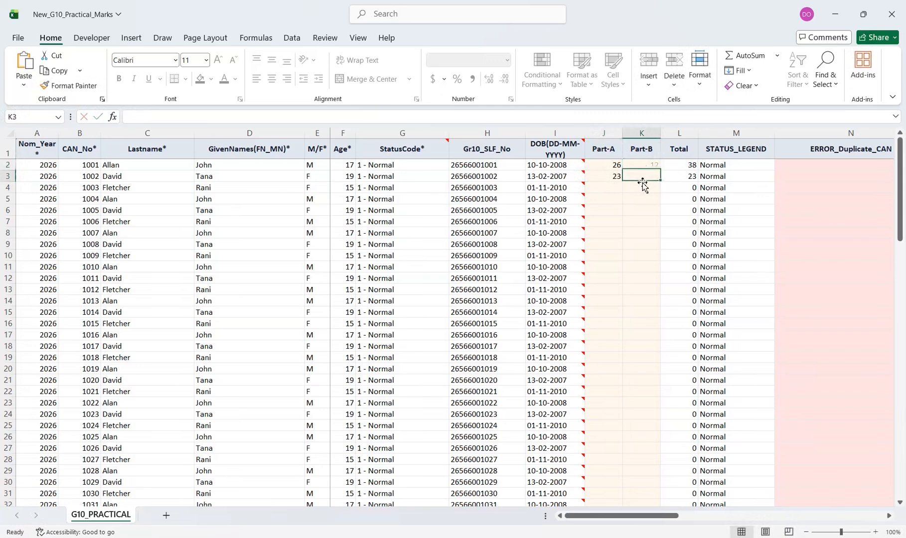
{"action": "type", "text": "13"}
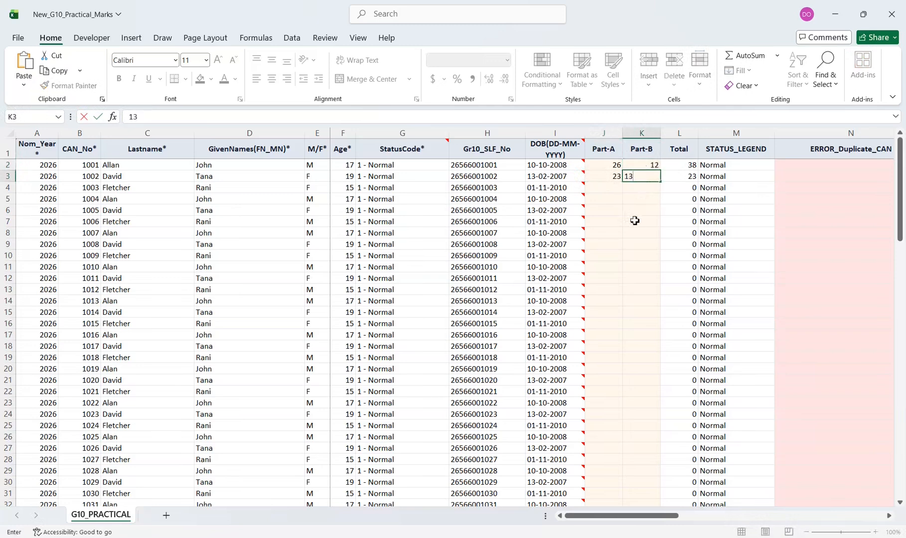
{"action": "left_click", "coordinate": [634, 221]}
Enter the marks for row 4: 21 for Part-A and 14 for Part-B
{"action": "left_click", "coordinate": [612, 187]}
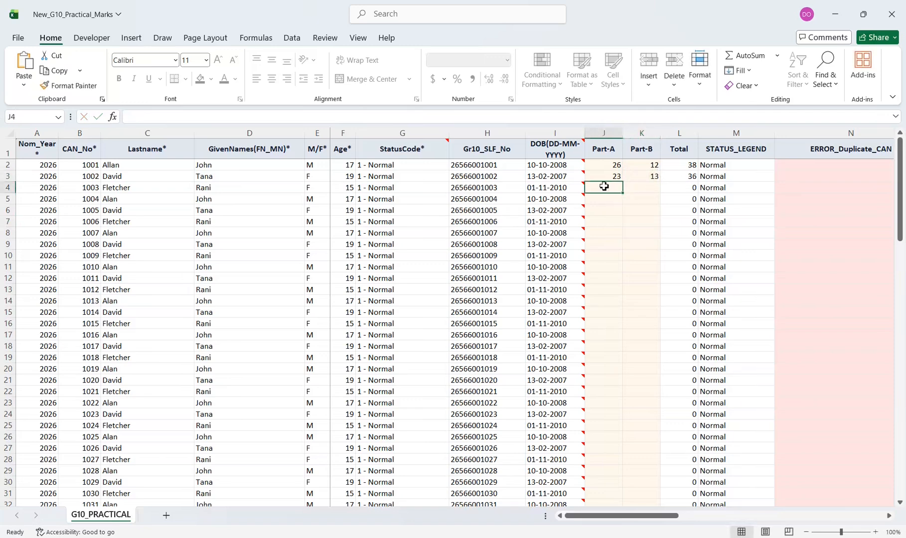
{"action": "type", "text": "21"}
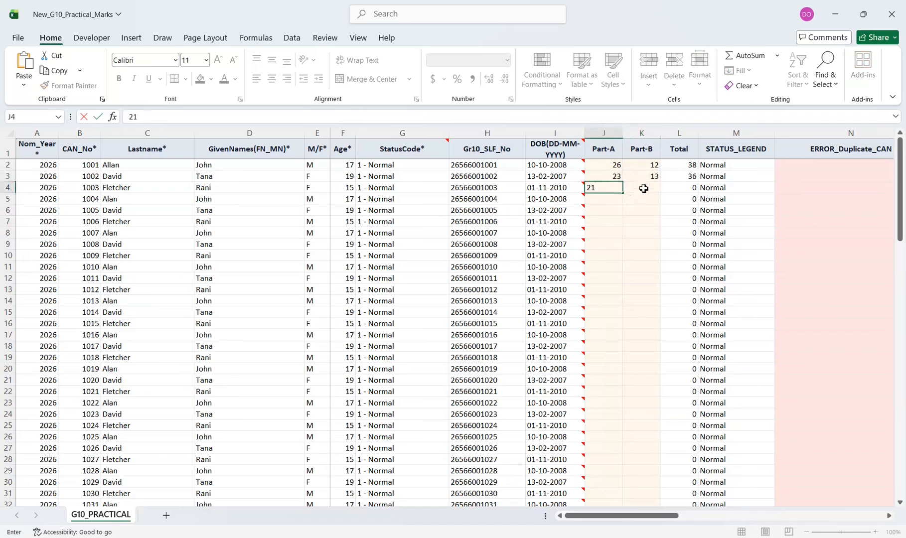
{"action": "left_click", "coordinate": [644, 187]}
{"action": "type", "text": "14"}
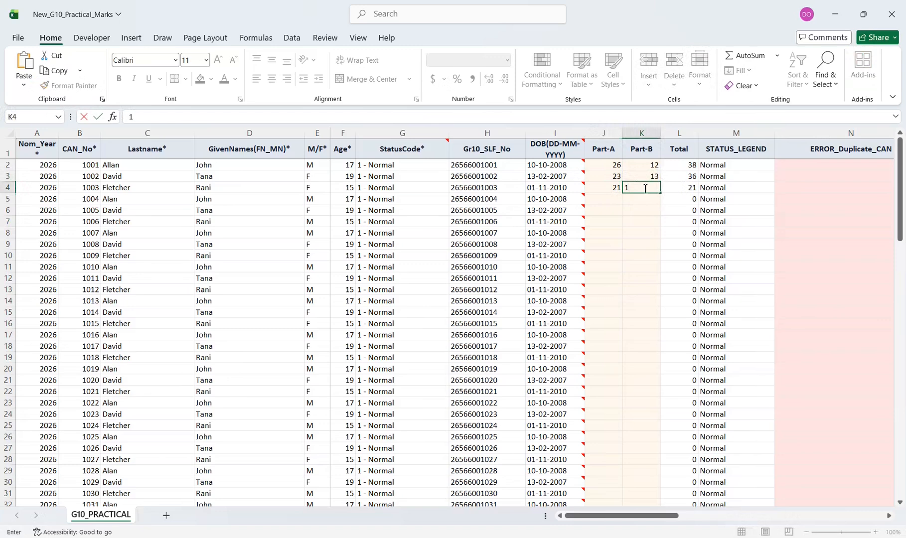
{"action": "left_click", "coordinate": [635, 229]}
Enter the marks for row 5: 12 for Part-A and 15 for Part-B
{"action": "left_click", "coordinate": [609, 197]}
{"action": "type", "text": "12"}
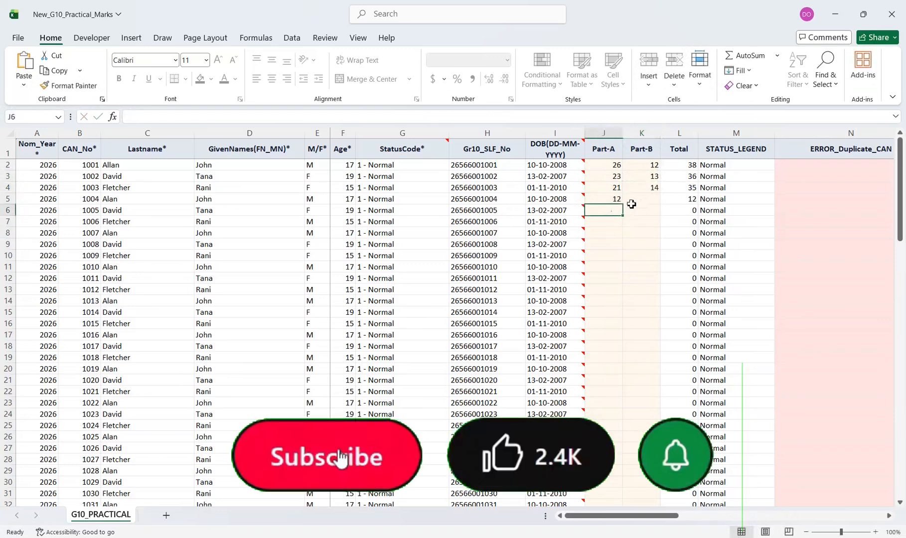
{"action": "left_click", "coordinate": [634, 200]}
{"action": "type", "text": "15"}
Enter the marks for row 6: 21 for Part-A and 20 for Part-B
{"action": "left_click", "coordinate": [613, 209]}
{"action": "type", "text": "32"}
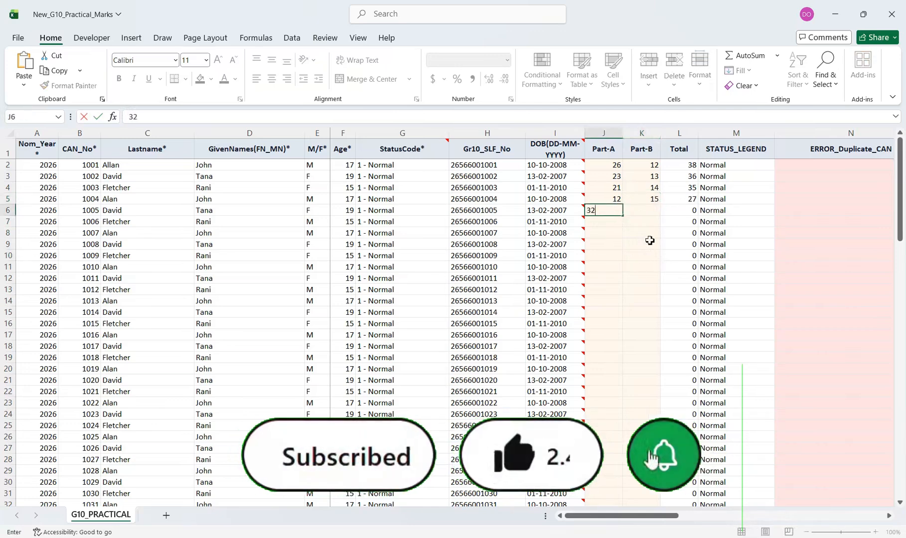
{"action": "key", "text": "BackSpace"}
{"action": "key", "text": "BackSpace"}
{"action": "type", "text": "21"}
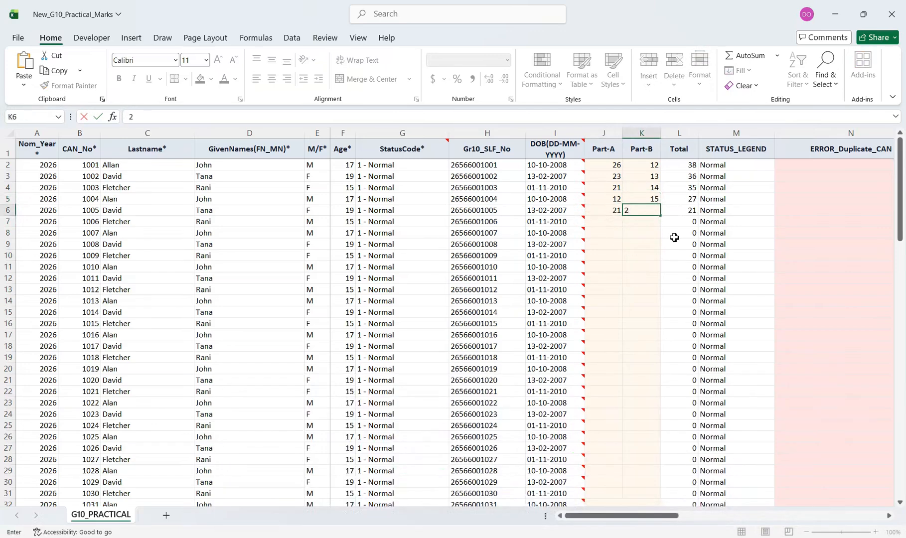
{"action": "key", "text": "Return"}
Try to fill the Part-A marks in J2:J6 down to row 102, and undo the fill
{"action": "left_click_drag", "start_coordinate": [621, 167], "coordinate": [631, 447]}
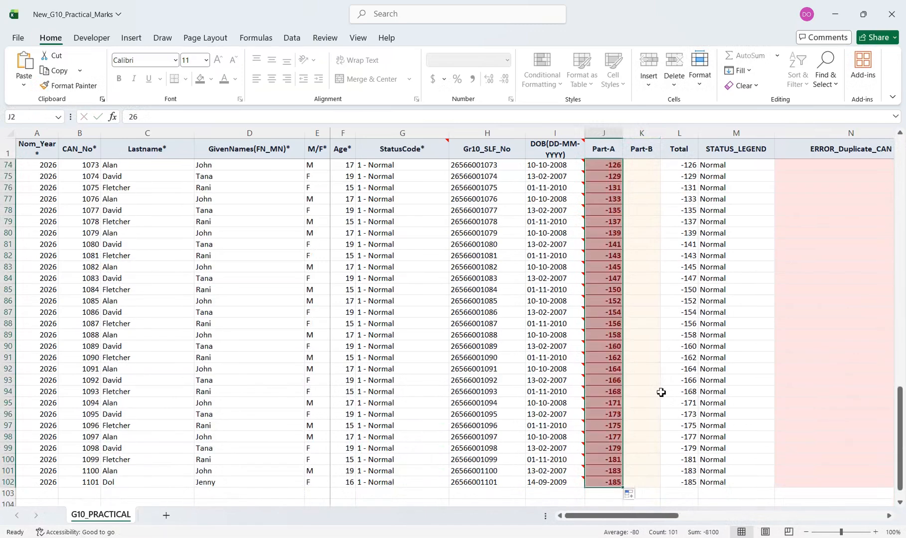
{"action": "scroll", "coordinate": [661, 392], "scroll_direction": "up", "scroll_amount": 20}
{"action": "left_click", "coordinate": [659, 391]}
{"action": "key", "text": "ctrl+z"}
Copy the Part-A marks in J2:J6 and paste them in consecutive blocks through J7:J31
{"action": "key", "text": "ctrl+c"}
{"action": "left_click", "coordinate": [615, 223]}
{"action": "key", "text": "ctrl+v"}
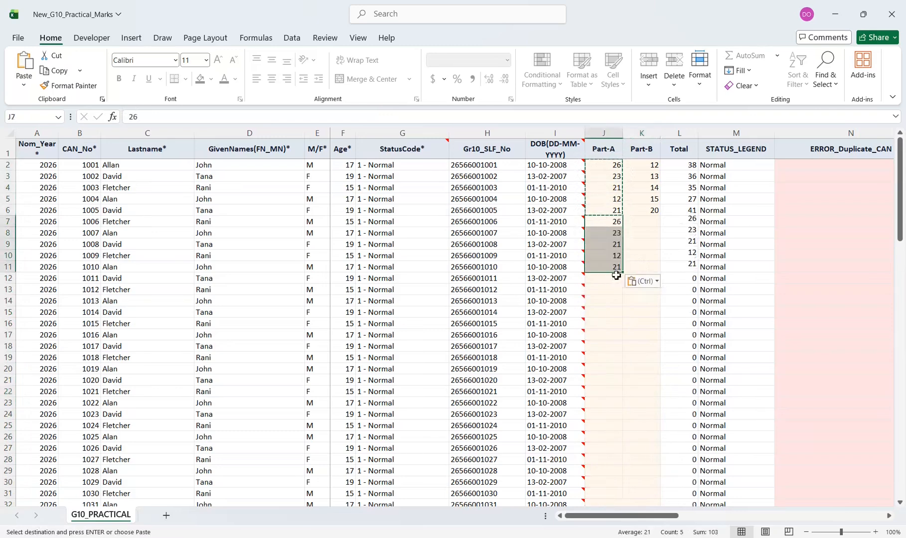
{"action": "left_click", "coordinate": [617, 277]}
{"action": "key", "text": "ctrl+v"}
{"action": "left_click", "coordinate": [611, 336]}
{"action": "key", "text": "ctrl+v"}
{"action": "scroll", "coordinate": [618, 344], "scroll_direction": "down", "scroll_amount": 2}
{"action": "left_click", "coordinate": [615, 324]}
{"action": "key", "text": "ctrl+v"}
{"action": "scroll", "coordinate": [614, 319], "scroll_direction": "down", "scroll_amount": 3}
{"action": "left_click", "coordinate": [610, 280]}
{"action": "key", "text": "ctrl+v"}
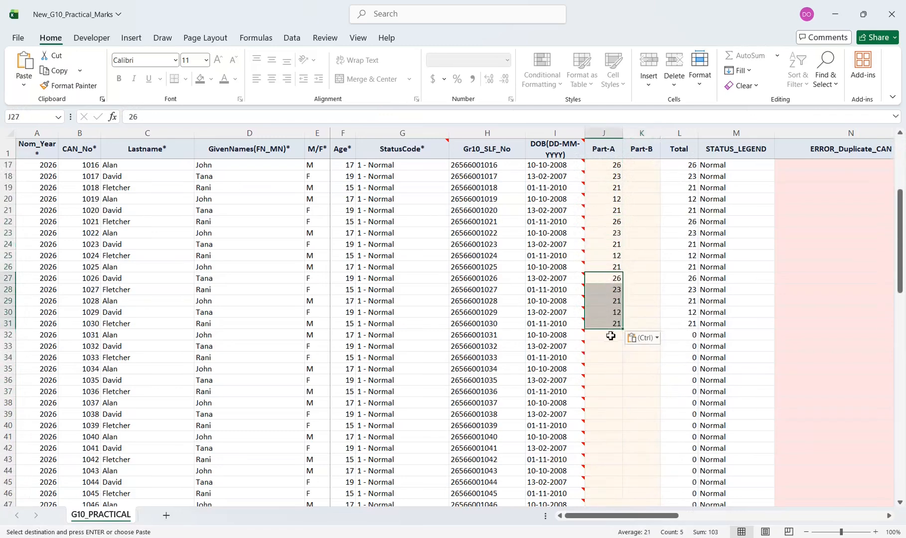
Continue pasting the five copied Part-A marks in consecutive blocks through J32:J56
{"action": "key", "text": "ctrl+v"}
{"action": "scroll", "coordinate": [609, 359], "scroll_direction": "down", "scroll_amount": 4}
{"action": "left_click", "coordinate": [607, 281]}
{"action": "key", "text": "ctrl+v"}
{"action": "left_click", "coordinate": [609, 337]}
{"action": "key", "text": "ctrl+v"}
{"action": "left_click", "coordinate": [611, 393]}
Paste the copied Part-A marks block after block through J57:J96
{"action": "key", "text": "ctrl+v"}
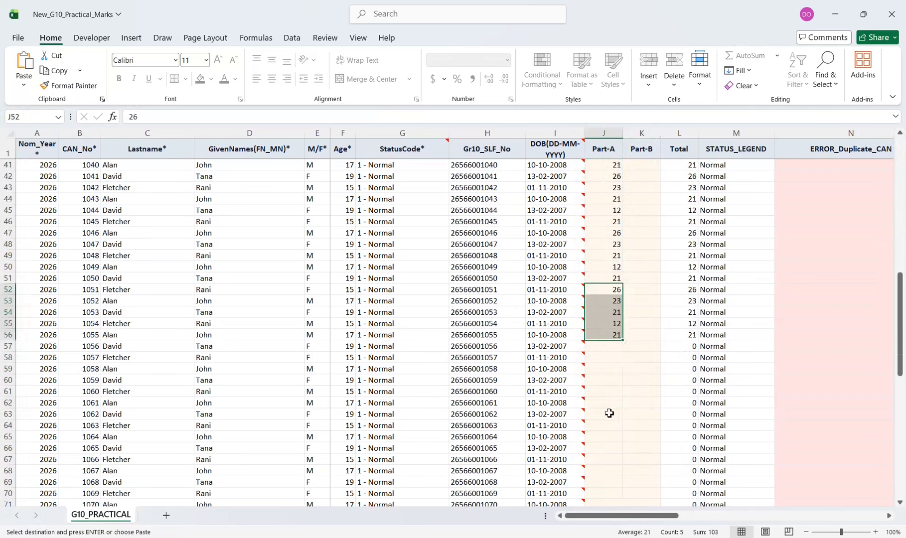
{"action": "left_click", "coordinate": [607, 403]}
{"action": "key", "text": "ctrl+v"}
{"action": "scroll", "coordinate": [602, 379], "scroll_direction": "down", "scroll_amount": 3}
{"action": "left_click", "coordinate": [599, 357]}
{"action": "key", "text": "ctrl+v"}
{"action": "scroll", "coordinate": [604, 355], "scroll_direction": "down", "scroll_amount": 2}
{"action": "left_click", "coordinate": [609, 348]}
{"action": "key", "text": "ctrl+v"}
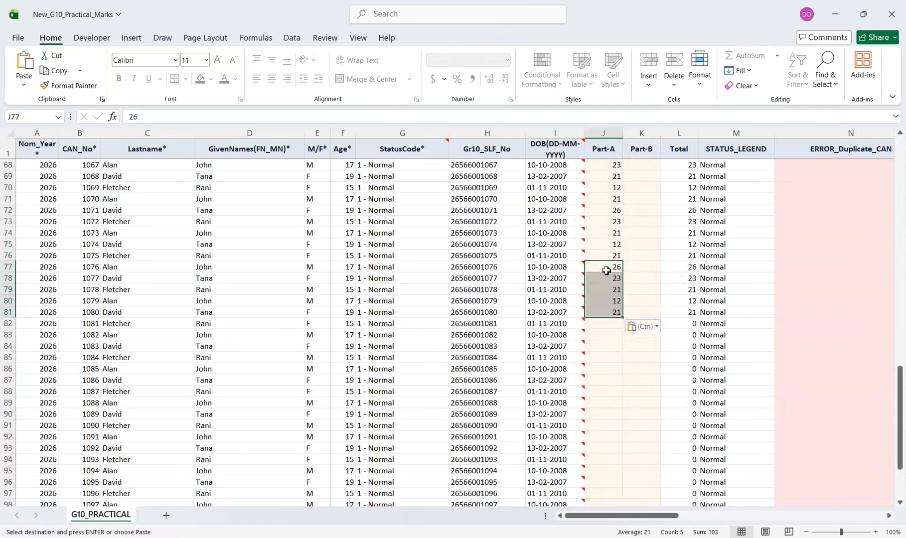
{"action": "left_click", "coordinate": [606, 313]}
{"action": "key", "text": "ctrl+v"}
{"action": "left_click", "coordinate": [612, 370]}
{"action": "key", "text": "ctrl+v"}
Enter the Part-A marks 23, 13, 15 and 12 in J97:J100
{"action": "scroll", "coordinate": [611, 369], "scroll_direction": "down", "scroll_amount": 4}
{"action": "left_click", "coordinate": [612, 290]}
{"action": "type", "text": "23"}
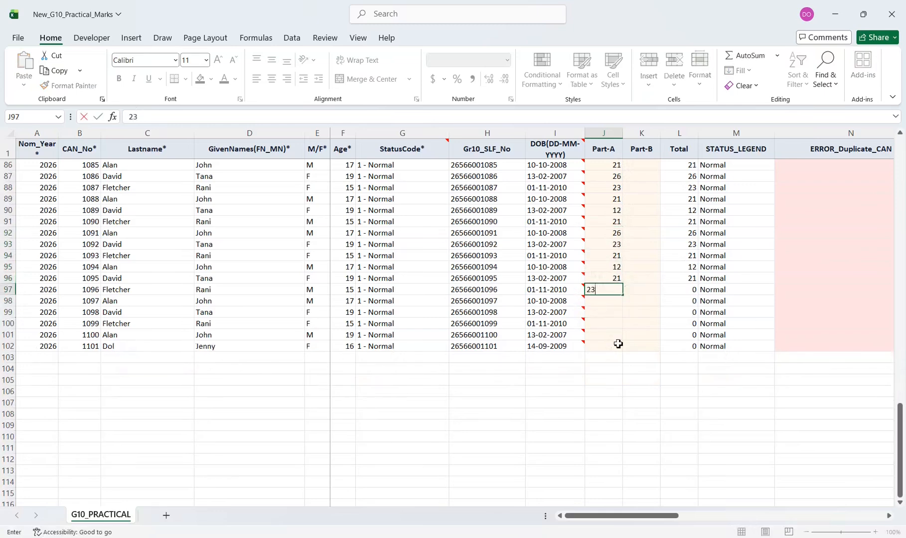
{"action": "key", "text": "Return"}
{"action": "type", "text": "13"}
{"action": "key", "text": "Return"}
{"action": "type", "text": "15"}
{"action": "key", "text": "Return"}
{"action": "type", "text": "12"}
Complete the Part-A column with 4 in J101 and 13 in J102
{"action": "key", "text": "Return"}
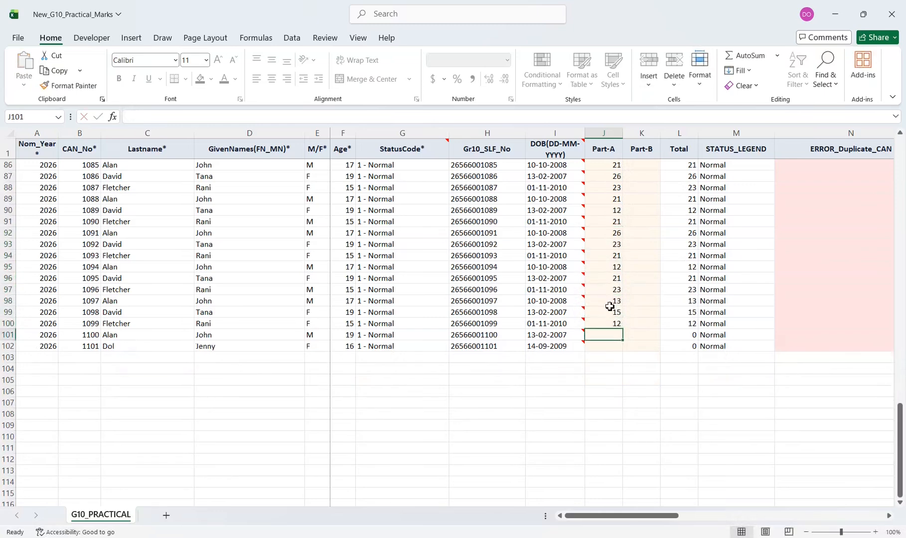
{"action": "type", "text": "43"}
{"action": "key", "text": "BackSpace"}
{"action": "key", "text": "Return"}
{"action": "type", "text": "13"}
Enter the Part-B marks 14, 13 and 13 in K7:K9
{"action": "key", "text": "Return"}
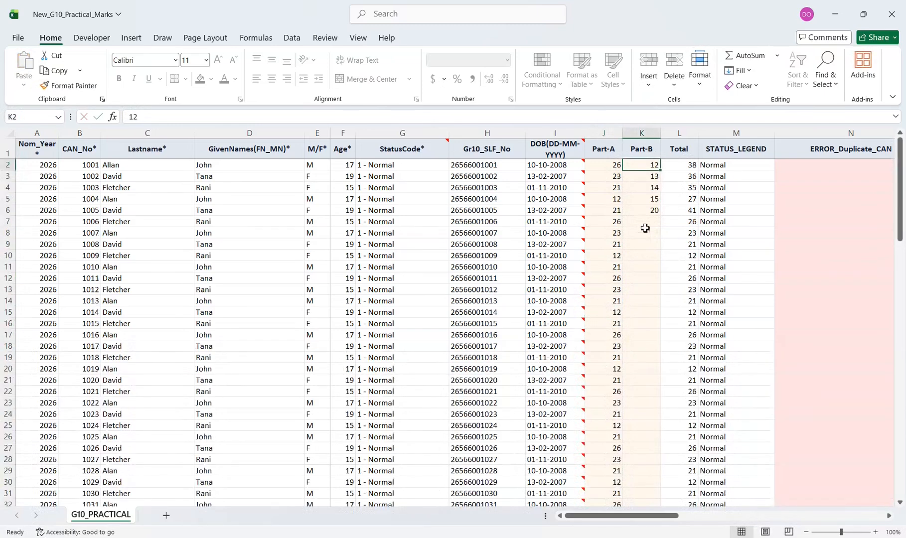
{"action": "left_click", "coordinate": [646, 222]}
{"action": "type", "text": "14"}
{"action": "key", "text": "Return"}
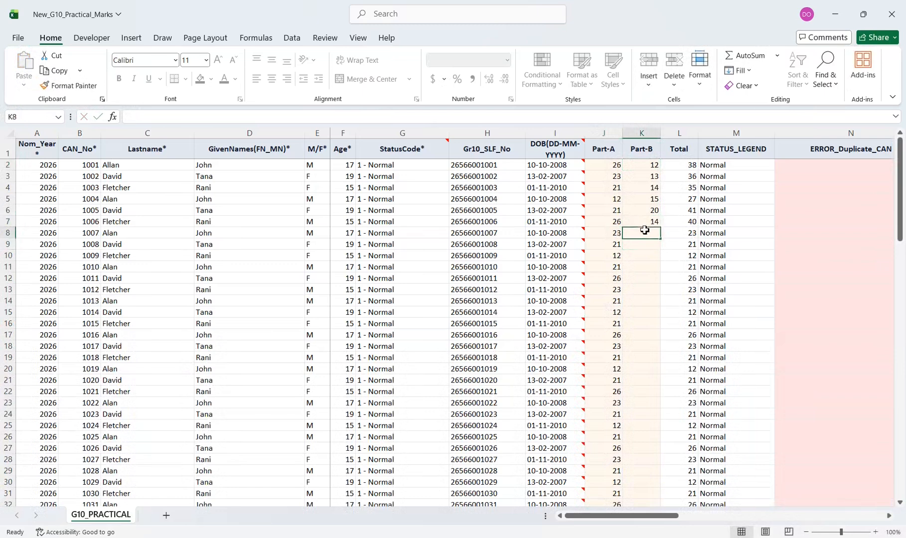
{"action": "type", "text": "13"}
{"action": "key", "text": "Return"}
{"action": "key", "text": "Return"}
{"action": "left_click", "coordinate": [644, 244]}
{"action": "type", "text": "13"}
{"action": "key", "text": "Return"}
Copy the Part-B marks in K2:K9 and paste them in consecutive blocks through K10:K49
{"action": "left_click_drag", "start_coordinate": [655, 168], "coordinate": [656, 242]}
{"action": "key", "text": "ctrl+c"}
{"action": "left_click", "coordinate": [652, 256]}
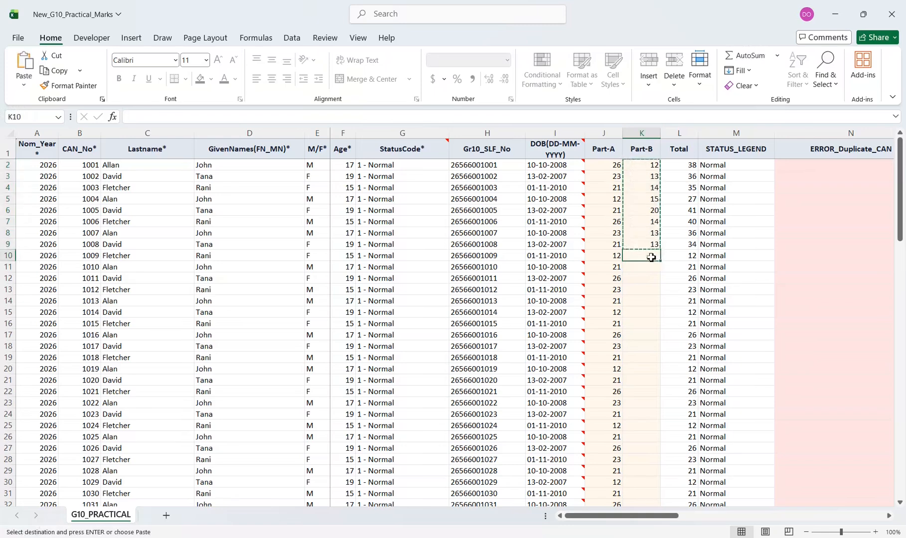
{"action": "key", "text": "ctrl+v"}
{"action": "scroll", "coordinate": [653, 258], "scroll_direction": "down", "scroll_amount": 3}
{"action": "left_click", "coordinate": [648, 301]}
{"action": "key", "text": "ctrl+v"}
{"action": "left_click", "coordinate": [641, 291]}
{"action": "key", "text": "ctrl+v"}
{"action": "left_click", "coordinate": [639, 245]}
{"action": "key", "text": "ctrl+v"}
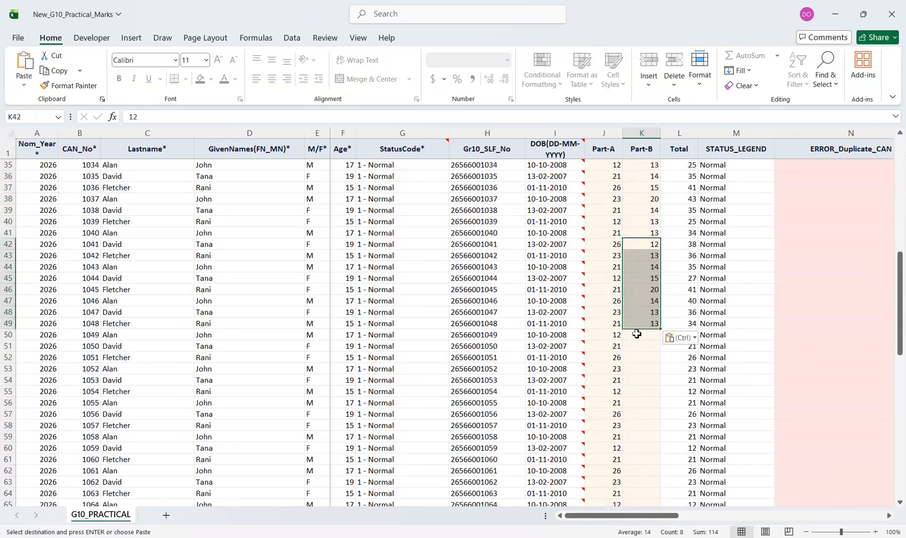
Continue pasting the eight copied Part-B marks in consecutive blocks through K50:K97
{"action": "left_click", "coordinate": [637, 335]}
{"action": "key", "text": "ctrl+v"}
{"action": "left_click", "coordinate": [639, 325]}
{"action": "key", "text": "ctrl+v"}
{"action": "scroll", "coordinate": [643, 332], "scroll_direction": "down", "scroll_amount": 2}
{"action": "left_click", "coordinate": [646, 345]}
{"action": "key", "text": "ctrl+v"}
{"action": "scroll", "coordinate": [646, 342], "scroll_direction": "down", "scroll_amount": 3}
{"action": "left_click", "coordinate": [646, 336]}
{"action": "key", "text": "ctrl+v"}
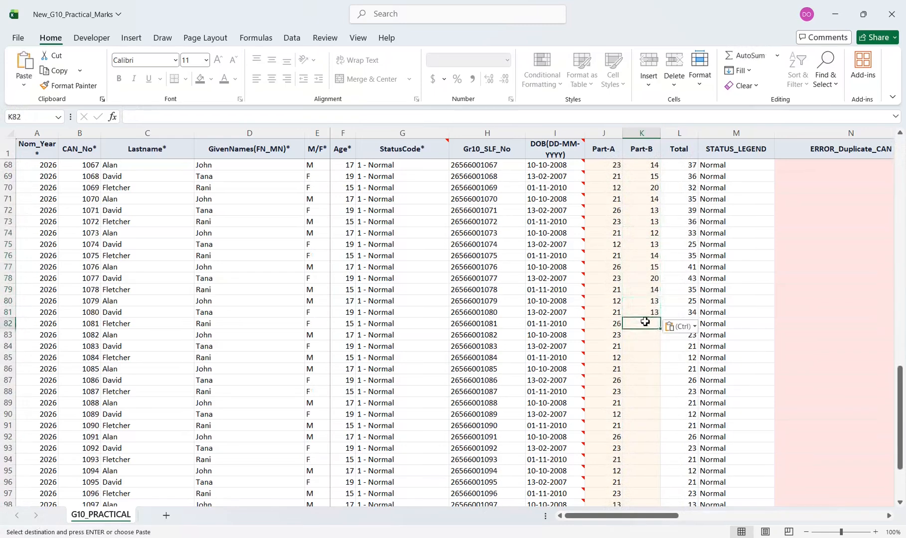
{"action": "scroll", "coordinate": [647, 319], "scroll_direction": "down", "scroll_amount": 2}
Enter the Part-B marks 14, 16 and 15 in K98:K100
{"action": "left_click", "coordinate": [651, 335]}
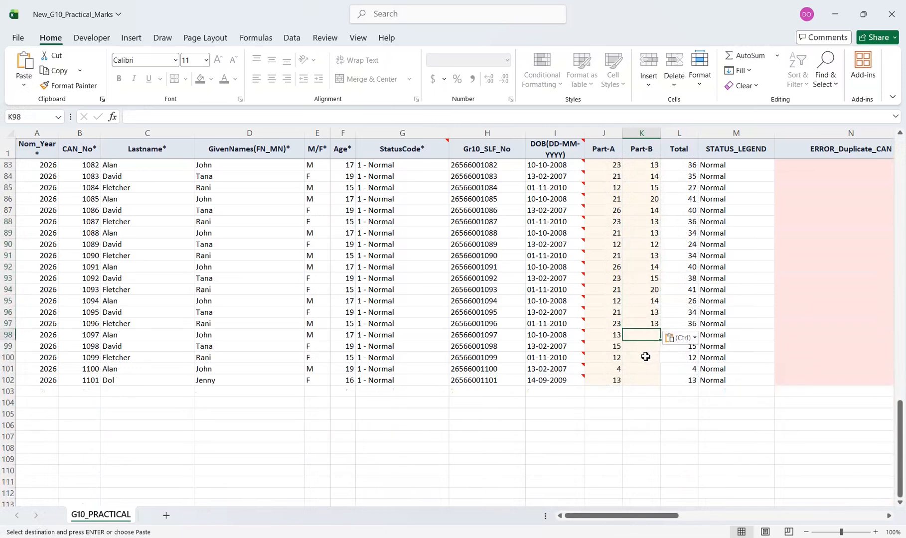
{"action": "type", "text": "14"}
{"action": "key", "text": "Return"}
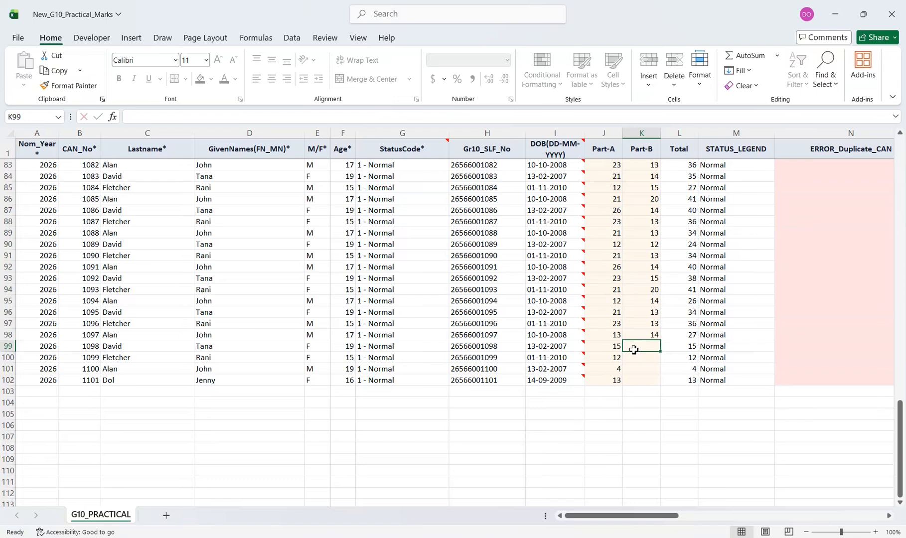
{"action": "type", "text": "16"}
{"action": "left_click", "coordinate": [646, 379]}
{"action": "left_click", "coordinate": [641, 358]}
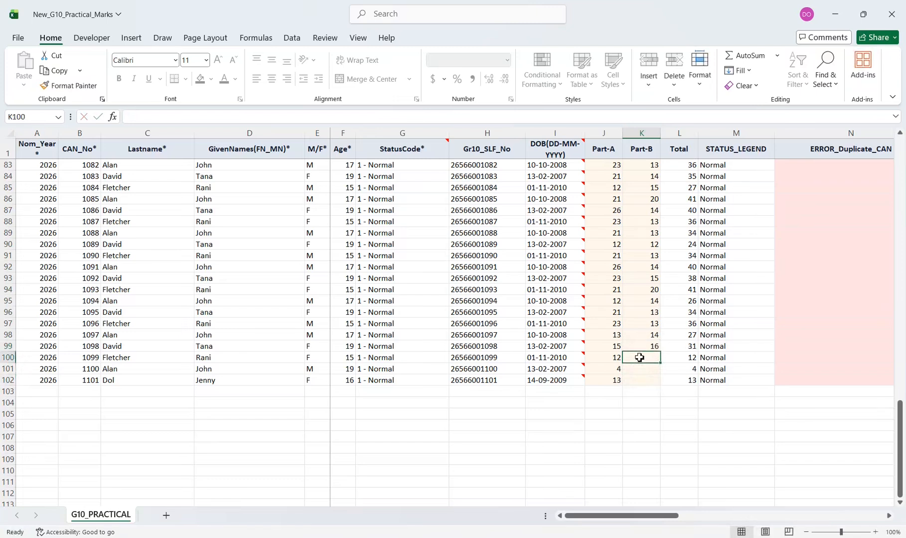
{"action": "type", "text": "15"}
{"action": "left_click", "coordinate": [645, 379]}
Complete the Part-B column with 13 in K101 and 15 in K102
{"action": "left_click", "coordinate": [642, 370]}
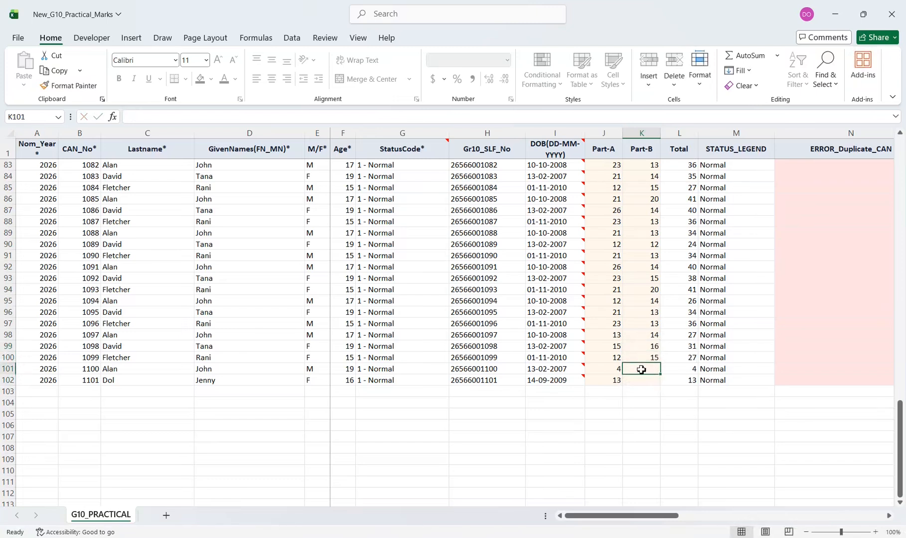
{"action": "type", "text": "13"}
{"action": "left_click", "coordinate": [646, 380]}
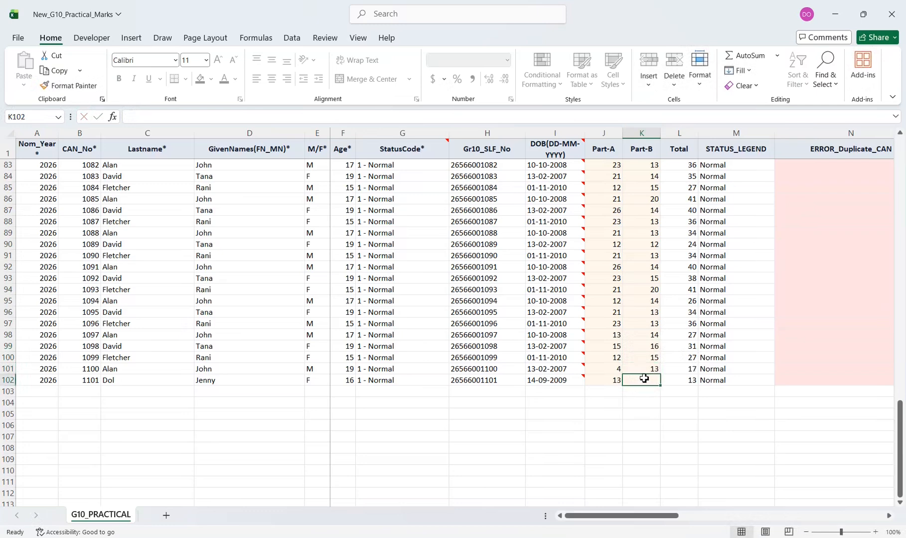
{"action": "type", "text": "15"}
{"action": "key", "text": "ctrl+Return"}
Check the ERROR_Duplicate_CAN, ERROR_Duplicate_SLF and ERROR_Missing_Required columns from the first student row
{"action": "scroll", "coordinate": [656, 344], "scroll_direction": "up", "scroll_amount": 20}
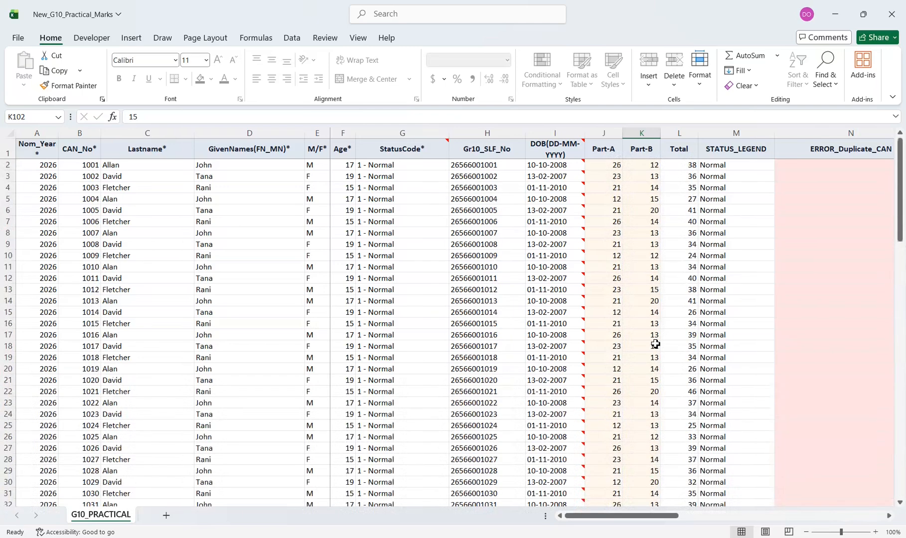
{"action": "left_click_drag", "start_coordinate": [676, 516], "coordinate": [813, 516]}
{"action": "mouse_move", "coordinate": [900, 189]}
{"action": "left_mouse_down"}
{"action": "mouse_move", "coordinate": [898, 208]}
{"action": "mouse_move", "coordinate": [901, 189]}
{"action": "left_mouse_up"}
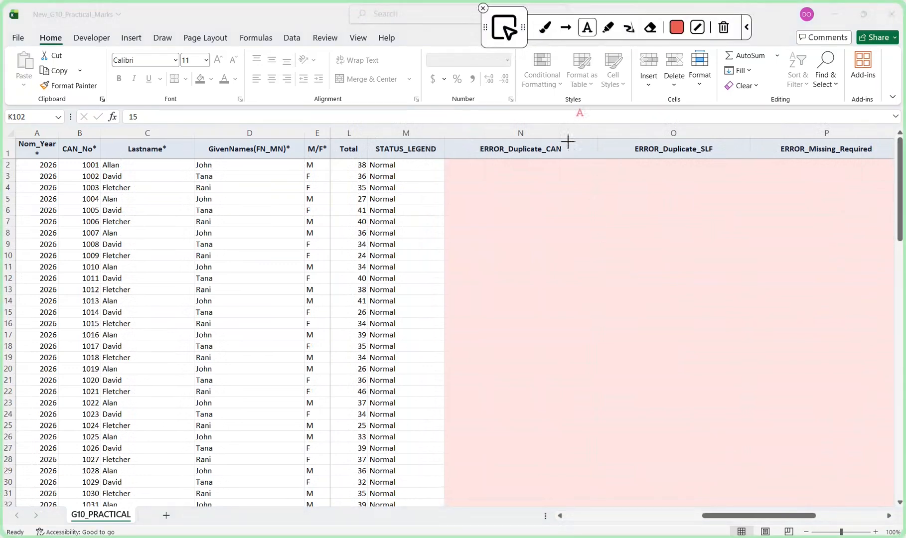
Write the on-screen note "Check to see there is no error notice in this section" over the error columns
{"action": "left_click", "coordinate": [613, 269]}
{"action": "type", "text": "Check to see"}
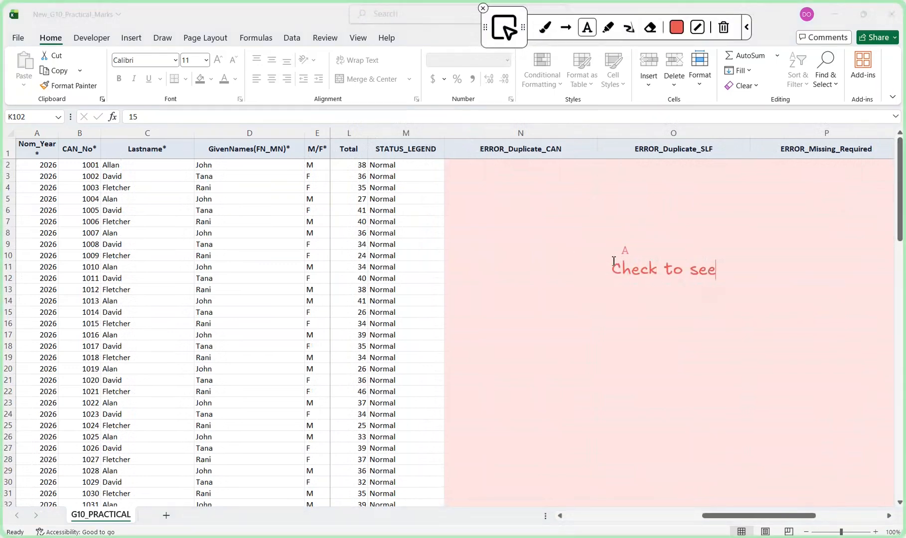
{"action": "key", "text": "Return"}
{"action": "type", "text": "there is no"}
{"action": "key", "text": "Return"}
{"action": "type", "text": "error not"}
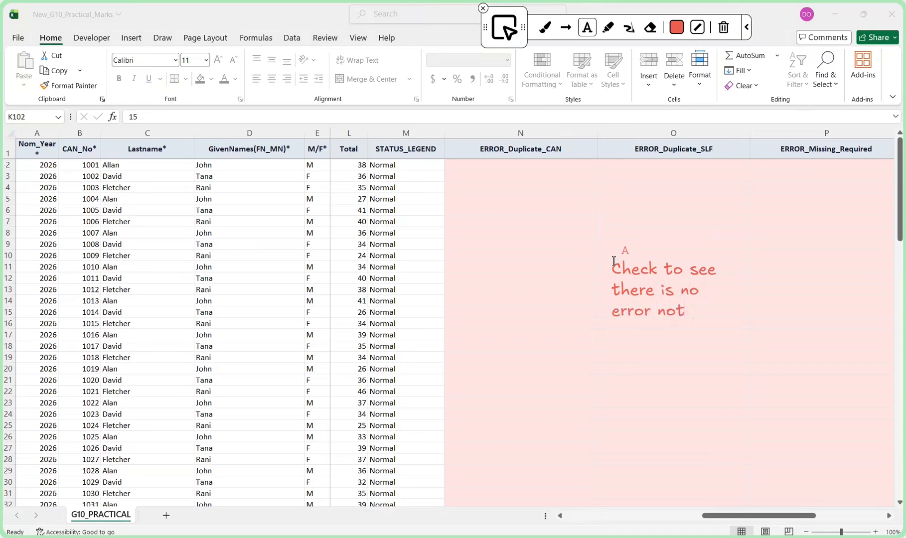
{"action": "type", "text": "ice"}
{"action": "key", "text": "Return"}
{"action": "type", "text": "in this section"}
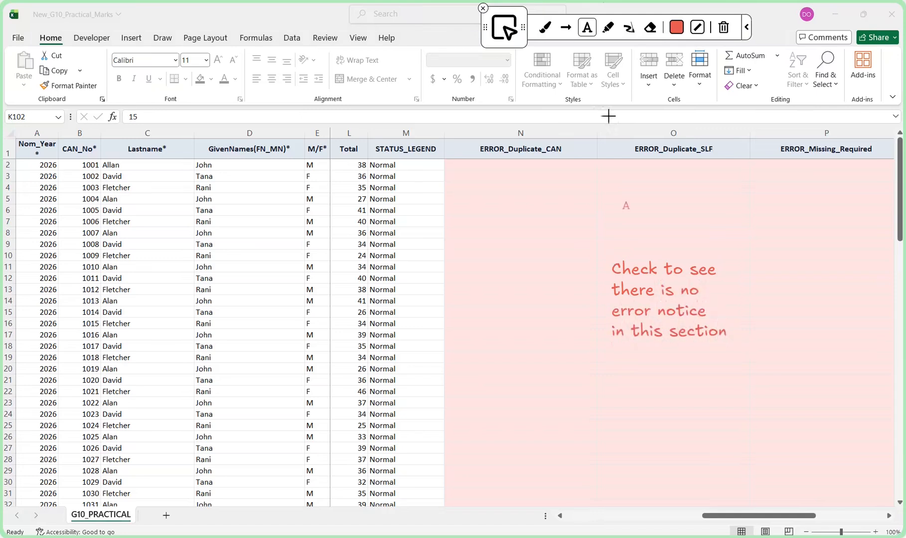
Draw four arrows pointing outward from the error-check note, and clear all the on-screen annotations
{"action": "left_click", "coordinate": [566, 27]}
{"action": "left_click_drag", "start_coordinate": [746, 299], "coordinate": [827, 303]}
{"action": "left_click_drag", "start_coordinate": [587, 299], "coordinate": [504, 296]}
{"action": "left_click_drag", "start_coordinate": [655, 354], "coordinate": [660, 436]}
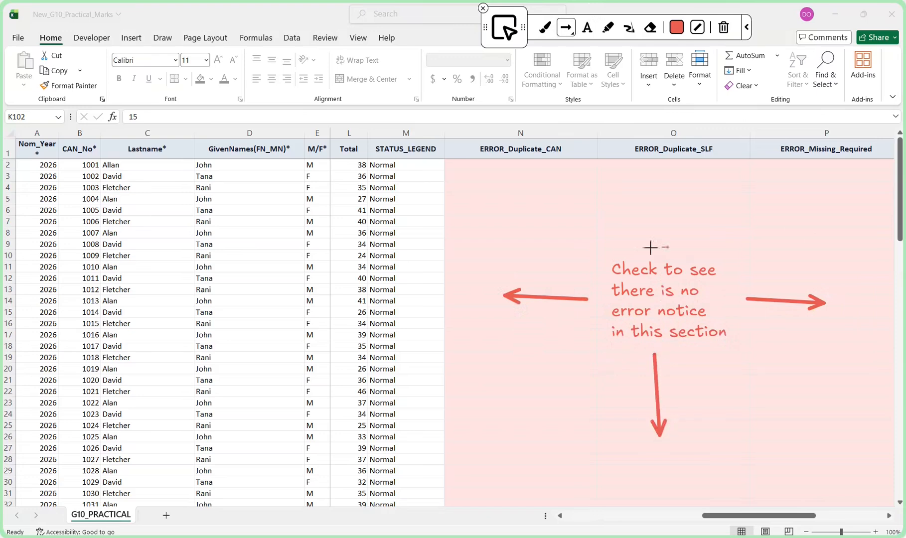
{"action": "left_click_drag", "start_coordinate": [649, 251], "coordinate": [643, 190]}
{"action": "left_click", "coordinate": [724, 27]}
Annotate the error columns with "save your excel file for upload now and close this excel and go over to online SIBs portal"
{"action": "left_click", "coordinate": [588, 27]}
{"action": "left_click", "coordinate": [565, 297]}
{"action": "type", "text": "save your excel "}
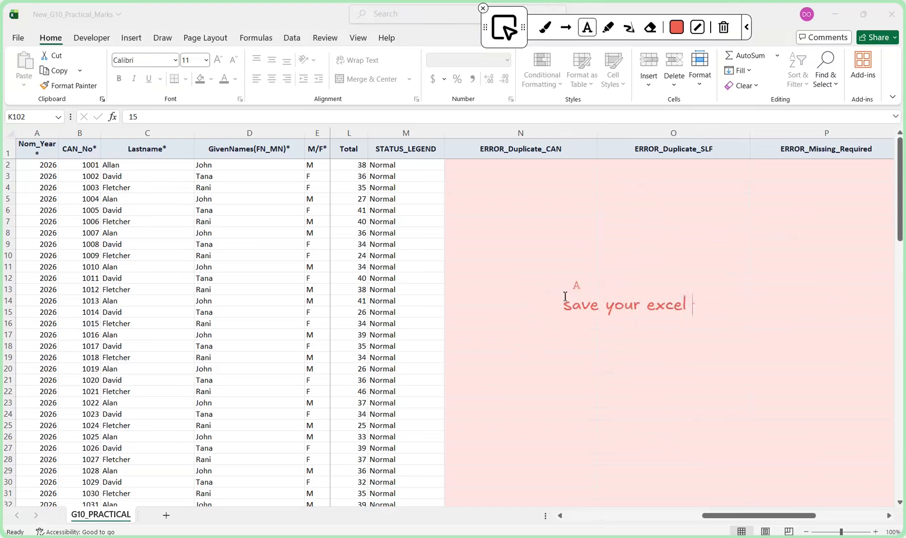
{"action": "type", "text": "file for upload now"}
{"action": "key", "text": "Return"}
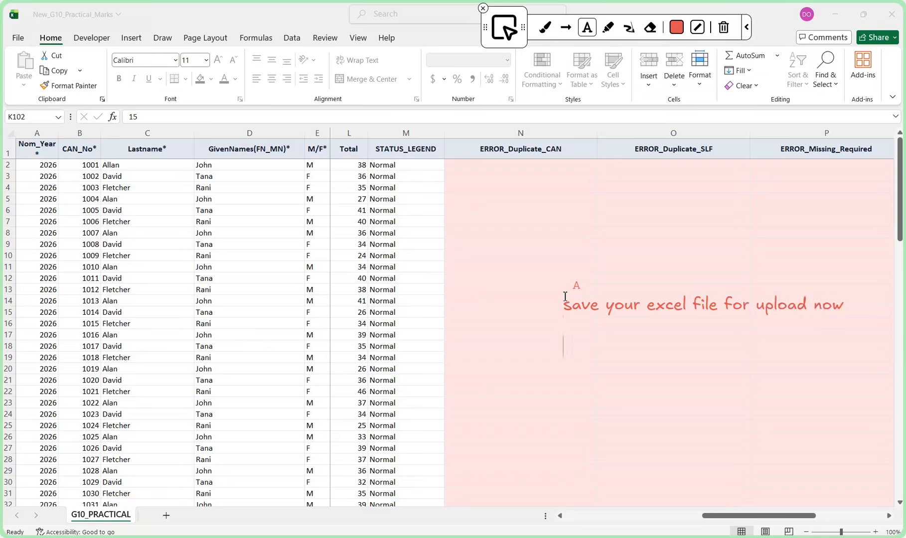
{"action": "type", "text": "and close this excel "}
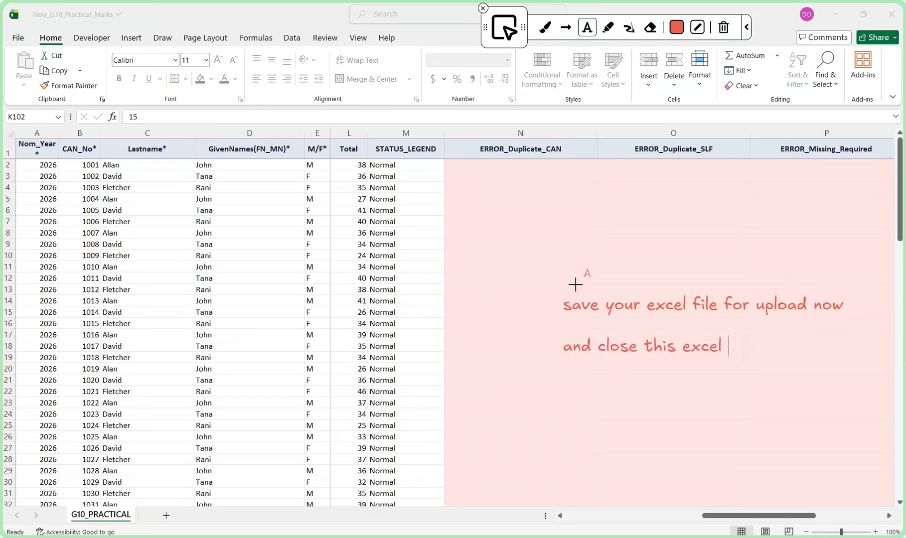
{"action": "type", "text": "and go over to online SIBs "}
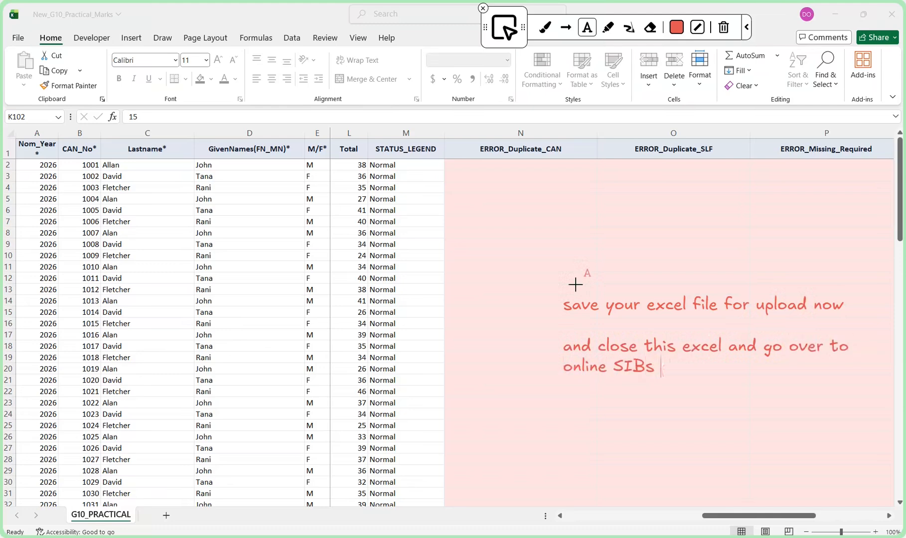
{"action": "type", "text": "portal"}
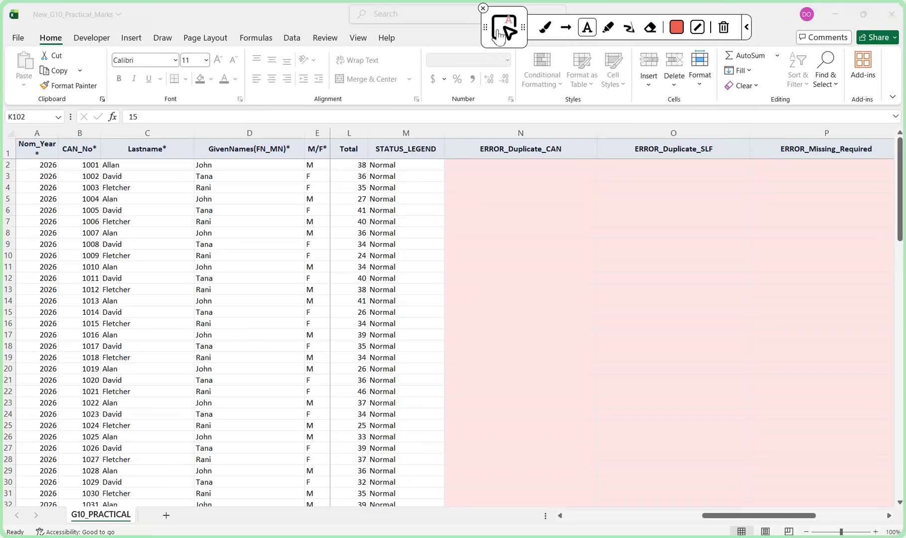
{"action": "left_click", "coordinate": [499, 34]}
Close the workbook, saving its changes in Downloads, and locate the Practical marks section on the SIBS portal page
{"action": "left_click", "coordinate": [884, 21]}
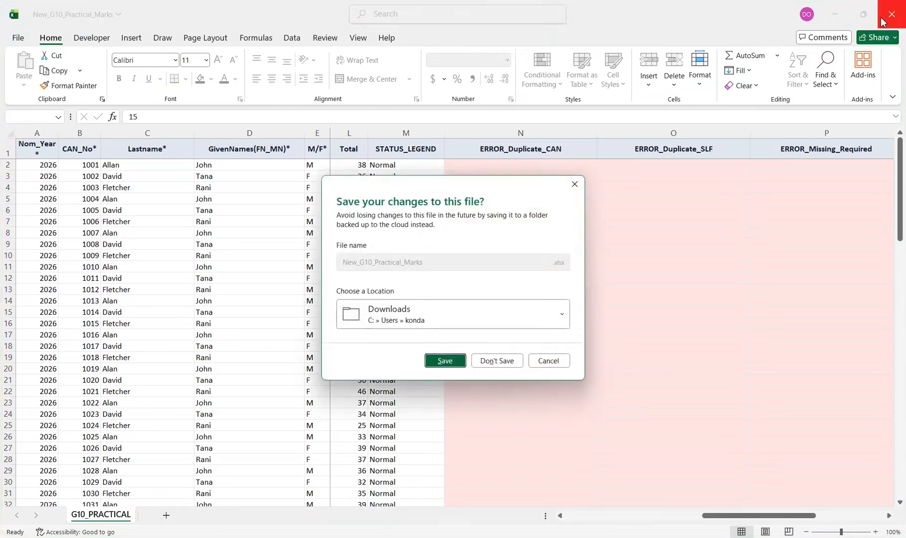
{"action": "left_click", "coordinate": [445, 361]}
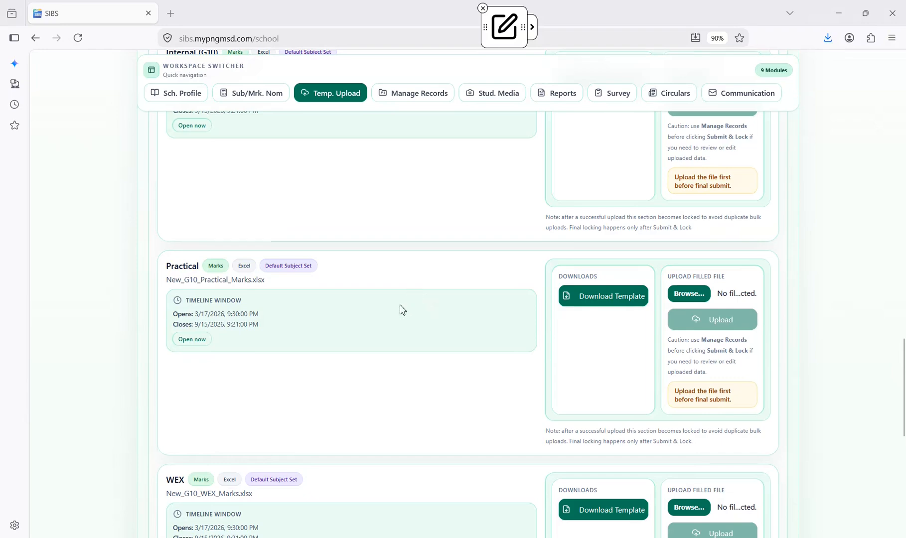
{"action": "scroll", "coordinate": [403, 310], "scroll_direction": "up", "scroll_amount": 3}
{"action": "scroll", "coordinate": [403, 310], "scroll_direction": "down", "scroll_amount": 4}
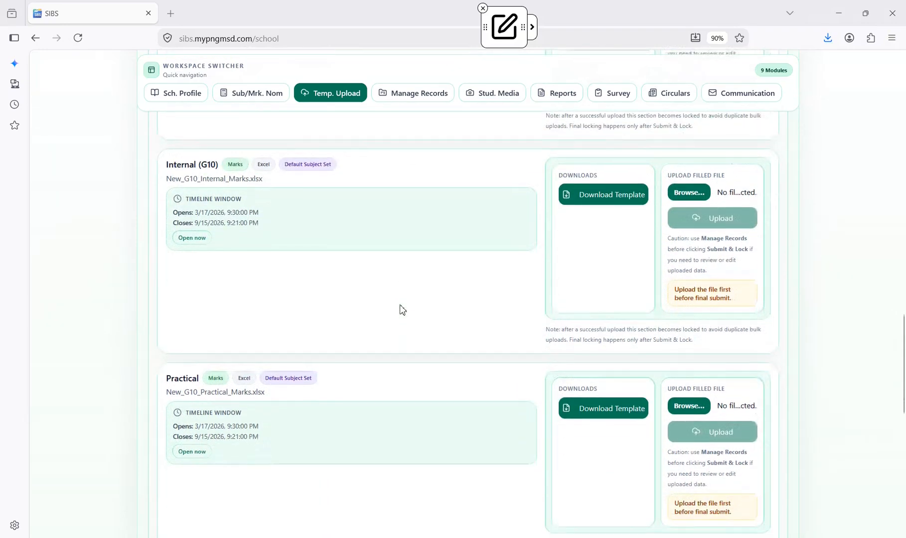
{"action": "scroll", "coordinate": [402, 311], "scroll_direction": "down", "scroll_amount": 1}
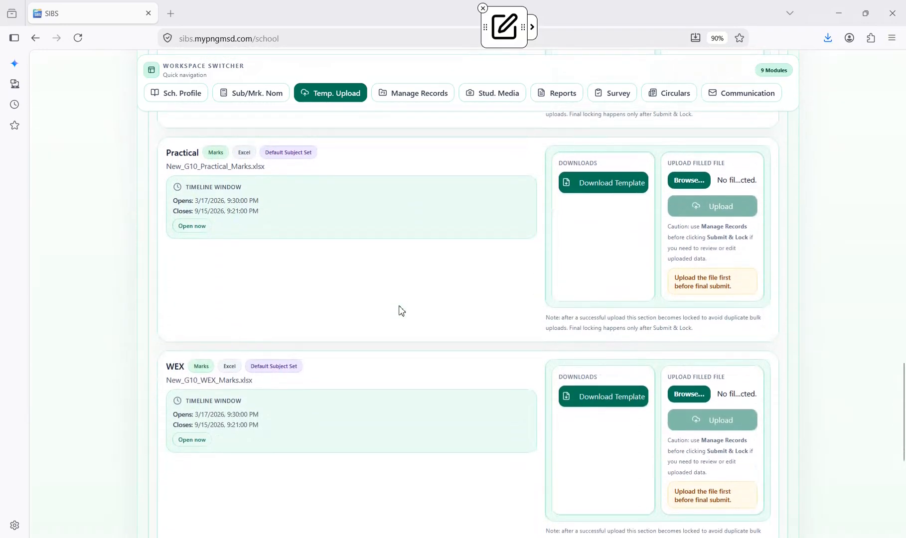
{"action": "scroll", "coordinate": [402, 312], "scroll_direction": "down", "scroll_amount": 4}
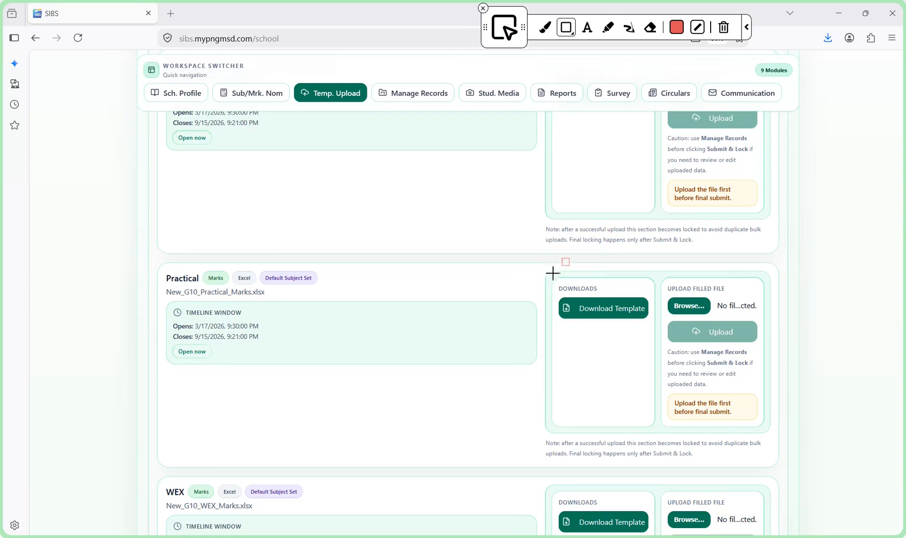
Draw a box around the Practical download and upload area, with arrows to the box and the file selection field
{"action": "mouse_move", "coordinate": [549, 269]}
{"action": "left_mouse_down"}
{"action": "mouse_move", "coordinate": [552, 360]}
{"action": "mouse_move", "coordinate": [763, 454]}
{"action": "mouse_move", "coordinate": [775, 440]}
{"action": "left_mouse_up"}
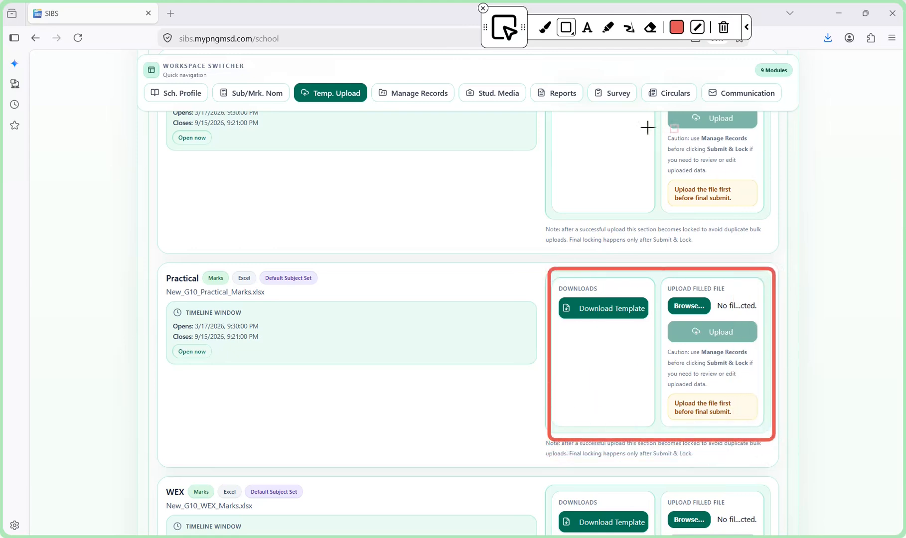
{"action": "left_click", "coordinate": [566, 27]}
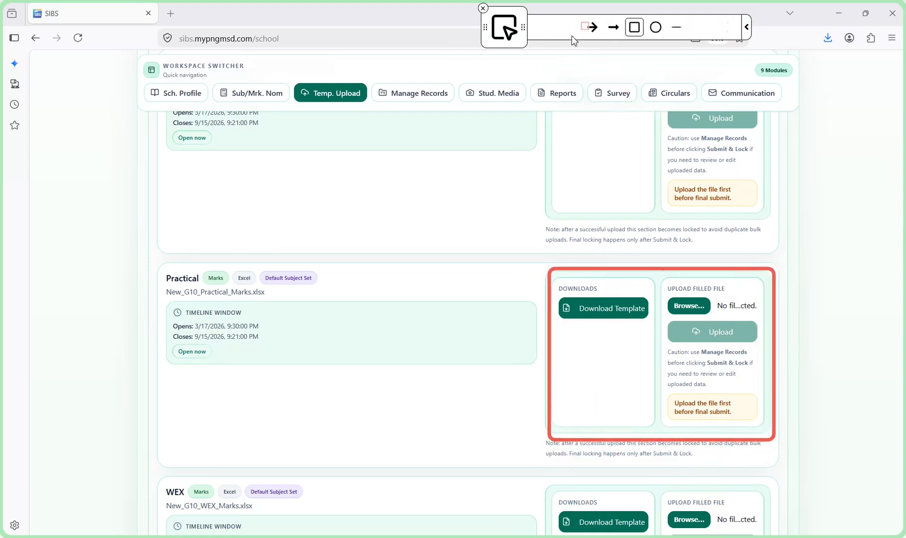
{"action": "left_click", "coordinate": [610, 28]}
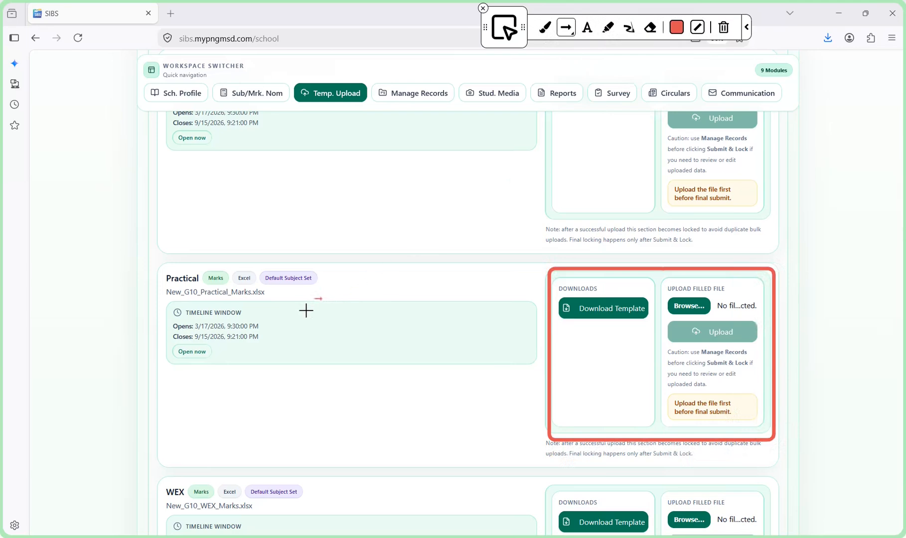
{"action": "left_click_drag", "start_coordinate": [260, 320], "coordinate": [536, 331]}
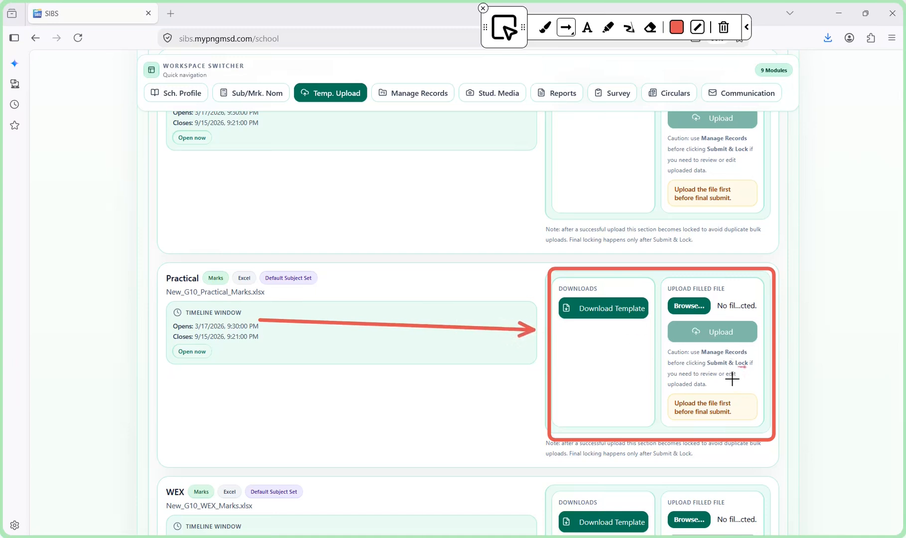
{"action": "left_click_drag", "start_coordinate": [800, 304], "coordinate": [743, 303]}
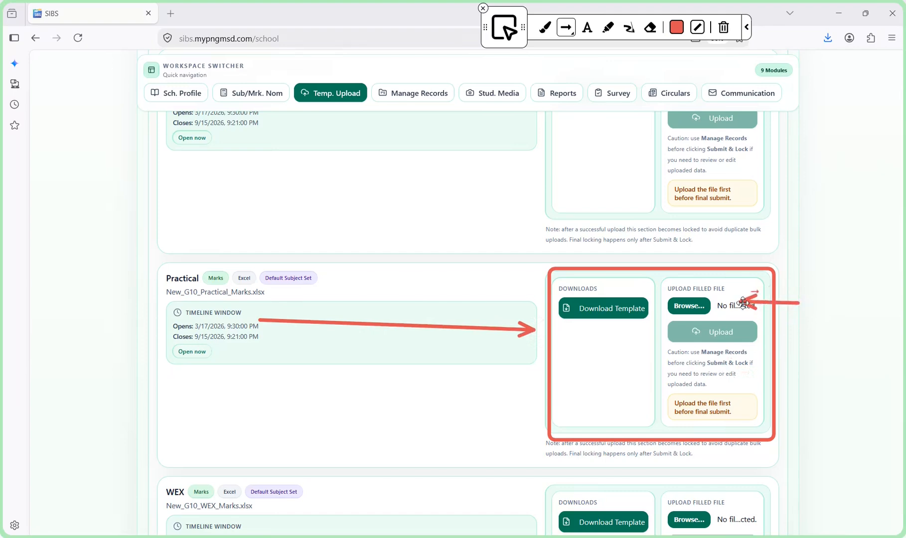
Write the on-screen note "click on browse" beside the Practical upload area and draw an arrow to the file selection field
{"action": "left_click", "coordinate": [814, 315]}
{"action": "type", "text": "lc"}
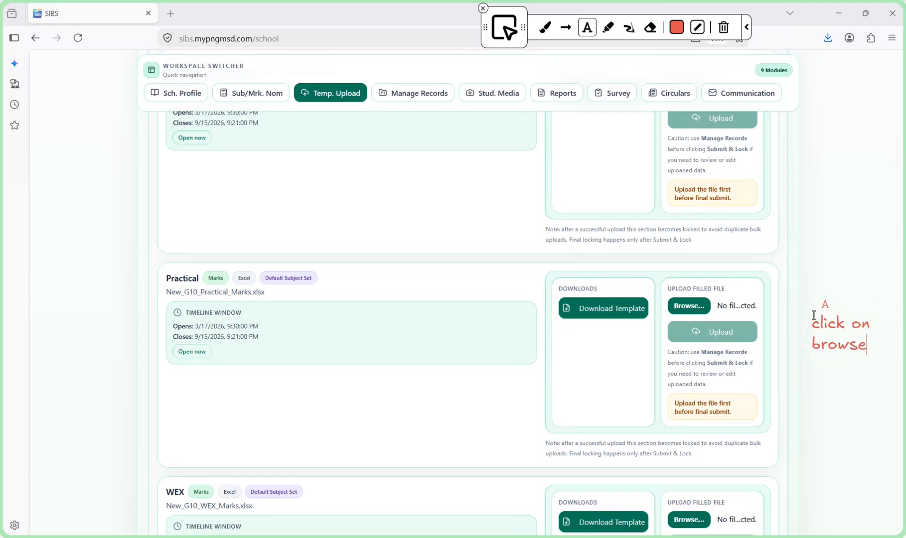
{"action": "key", "text": "Escape"}
{"action": "left_click_drag", "start_coordinate": [808, 338], "coordinate": [721, 306]}
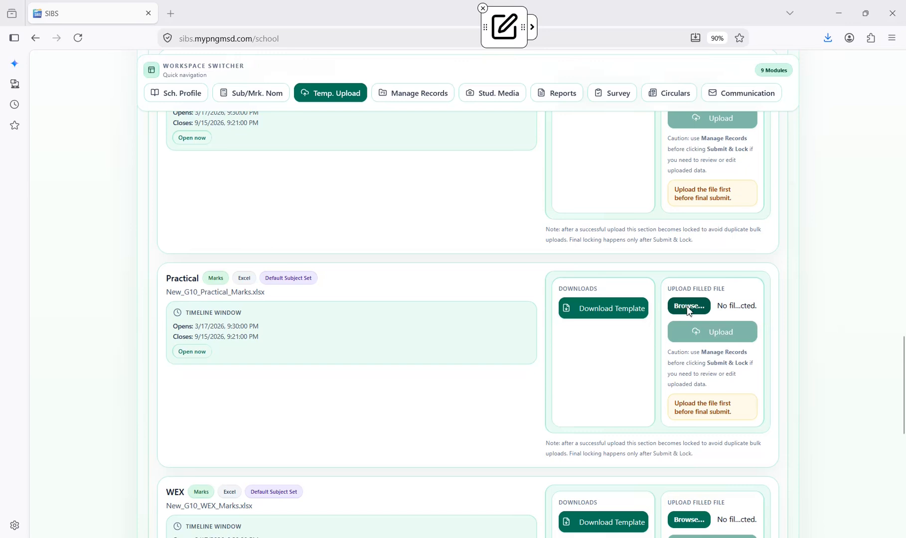
Open the file chooser for the Practical marks upload
{"action": "left_click", "coordinate": [689, 309]}
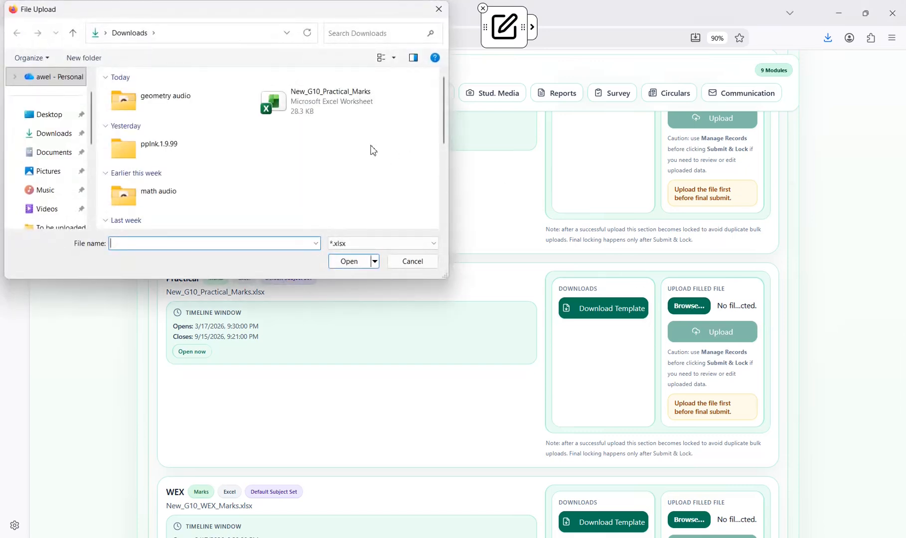
Annotate the file chooser with "select the excel file you just updated" and an arrow to New_G10_Practical_Marks
{"action": "type", "text": "teh fi"}
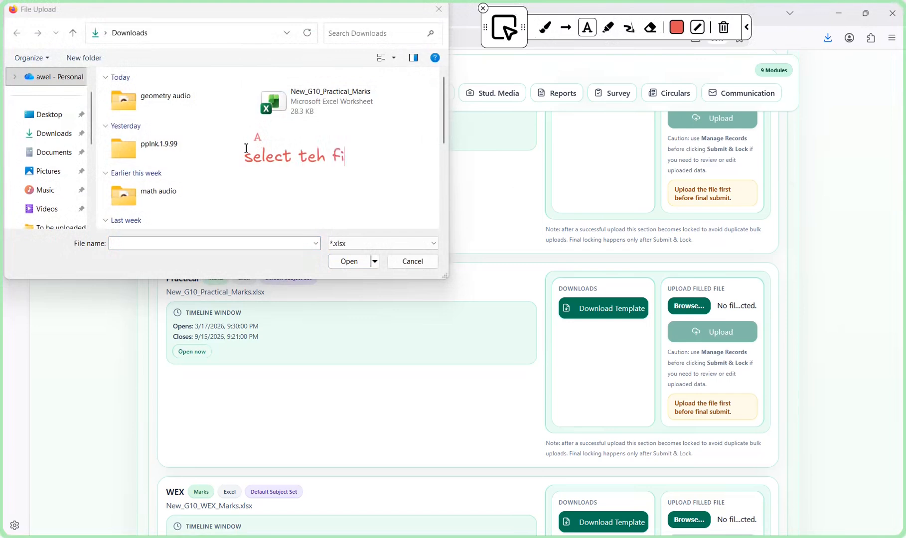
{"action": "key", "text": "BackSpace"}
{"action": "key", "text": "BackSpace"}
{"action": "key", "text": "BackSpace"}
{"action": "key", "text": "BackSpace"}
{"action": "key", "text": "BackSpace"}
{"action": "type", "text": "he excel"}
{"action": "key", "text": "Return"}
{"action": "type", "text": "file you just updated"}
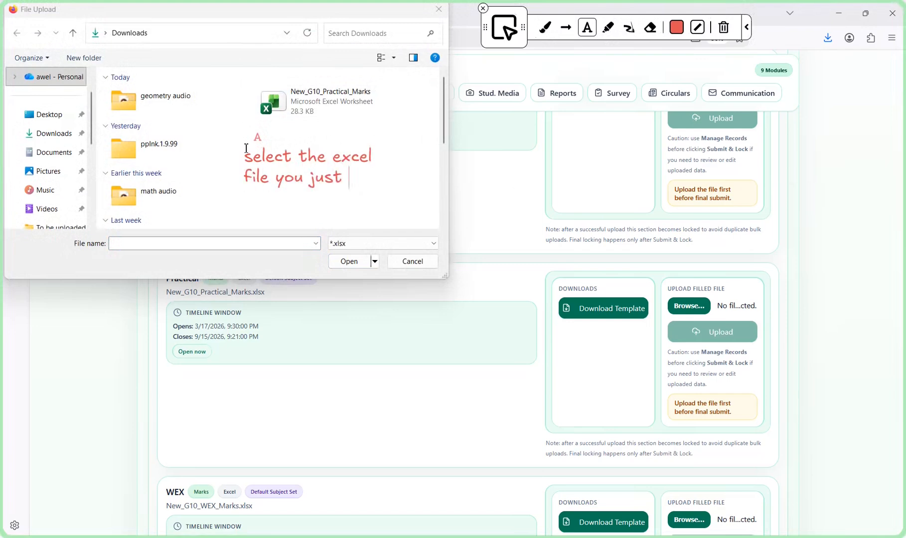
{"action": "key", "text": "BackSpace"}
{"action": "key", "text": "BackSpace"}
{"action": "type", "text": "dated"}
{"action": "left_click", "coordinate": [566, 28]}
{"action": "left_click_drag", "start_coordinate": [339, 140], "coordinate": [328, 111]}
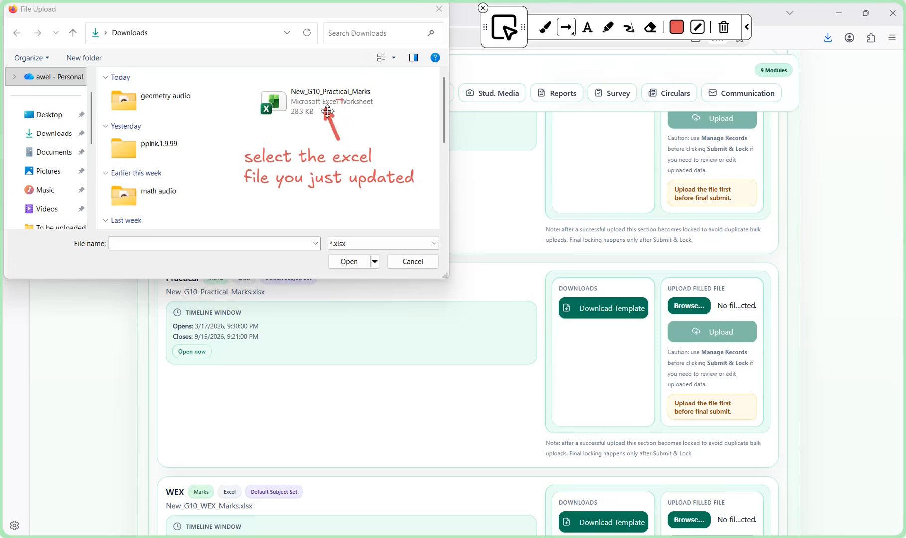
{"action": "key", "text": "Escape"}
Choose the New_G10_Practical_Marks workbook from Downloads as the filled Practical file
{"action": "left_click", "coordinate": [294, 101]}
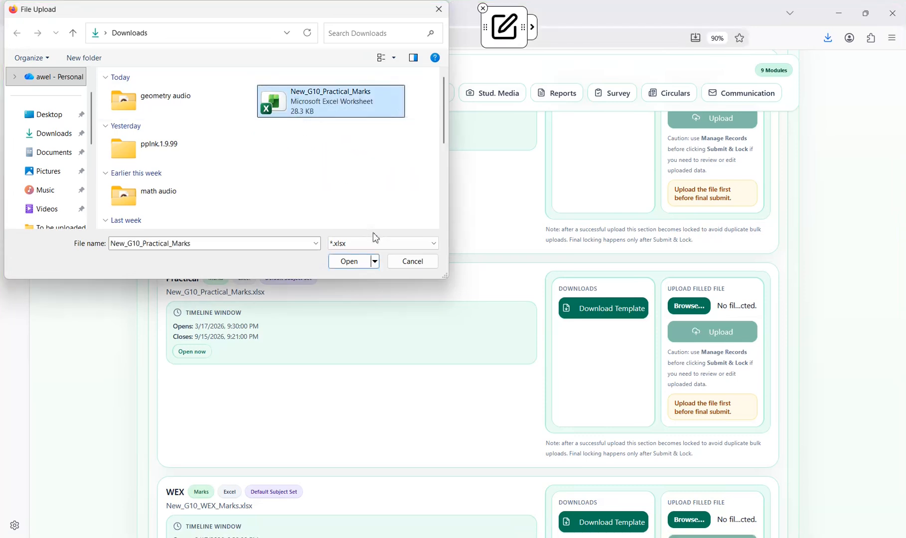
{"action": "left_click", "coordinate": [356, 261]}
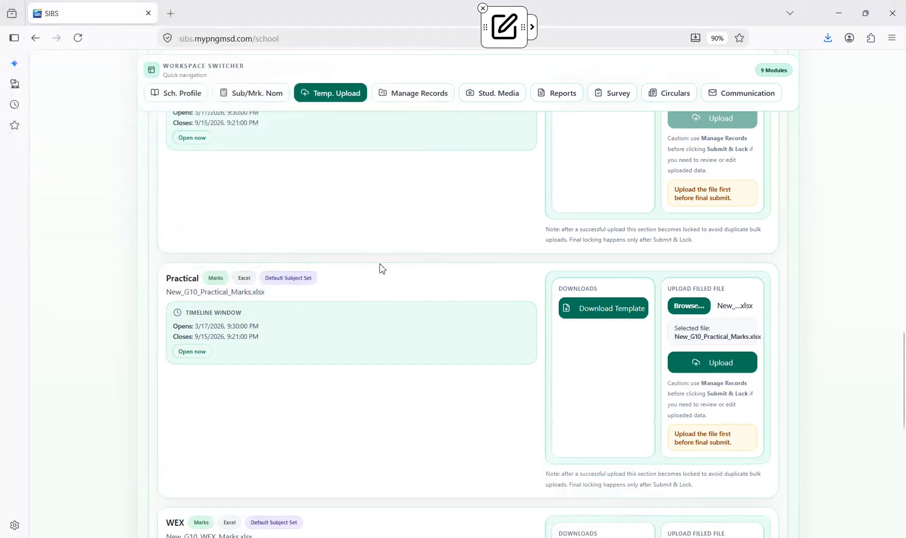
Draw an arrow to the Practical upload control with the on-screen note "Click upload button", and leave annotation mode
{"action": "key", "text": "ctrl+shift+a"}
{"action": "mouse_move", "coordinate": [814, 293]}
{"action": "left_mouse_down"}
{"action": "mouse_move", "coordinate": [740, 324]}
{"action": "mouse_move", "coordinate": [731, 355]}
{"action": "left_mouse_up"}
{"action": "type", "text": "t"}
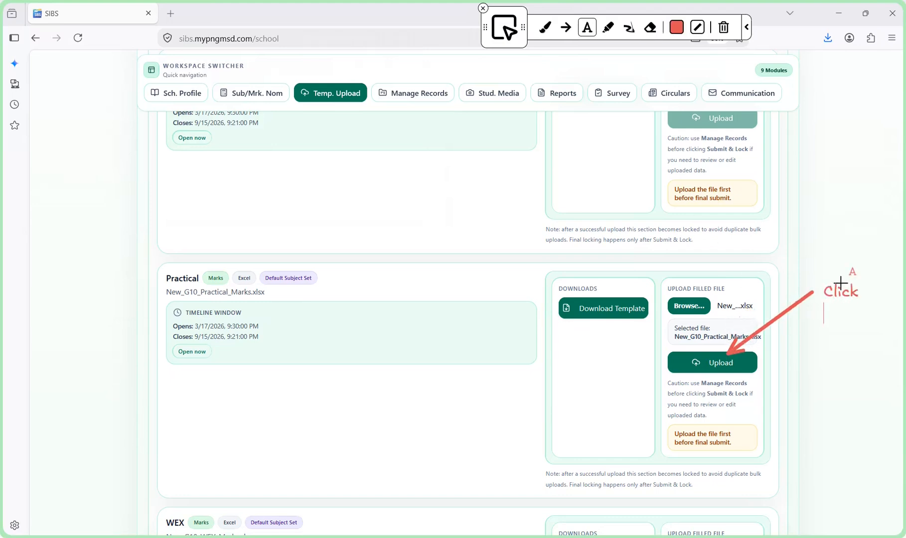
{"action": "type", "text": "upload"}
{"action": "key", "text": "Return"}
{"action": "type", "text": "button"}
{"action": "key", "text": "Escape"}
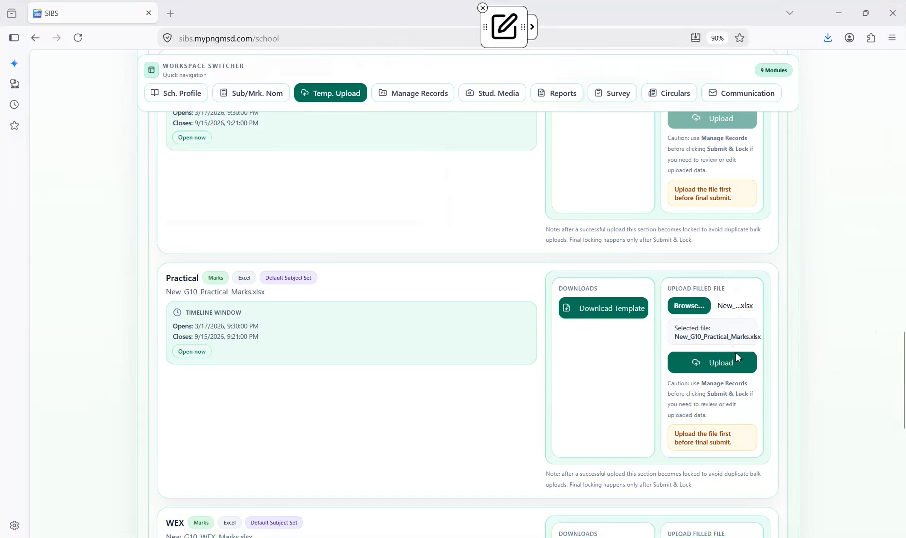
Upload the chosen New_G10_Practical_Marks workbook as the filled Practical file
{"action": "left_click", "coordinate": [727, 367]}
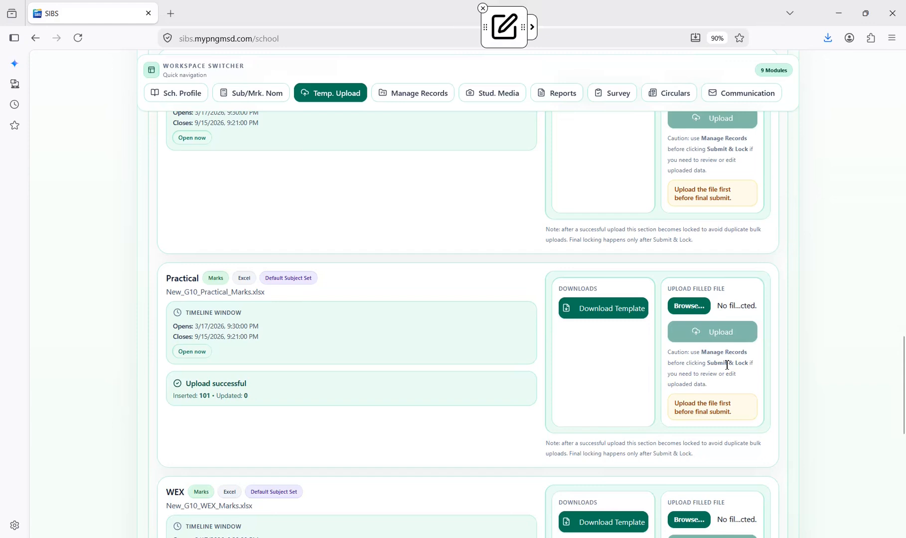
{"action": "scroll", "coordinate": [727, 366], "scroll_direction": "down", "scroll_amount": 1}
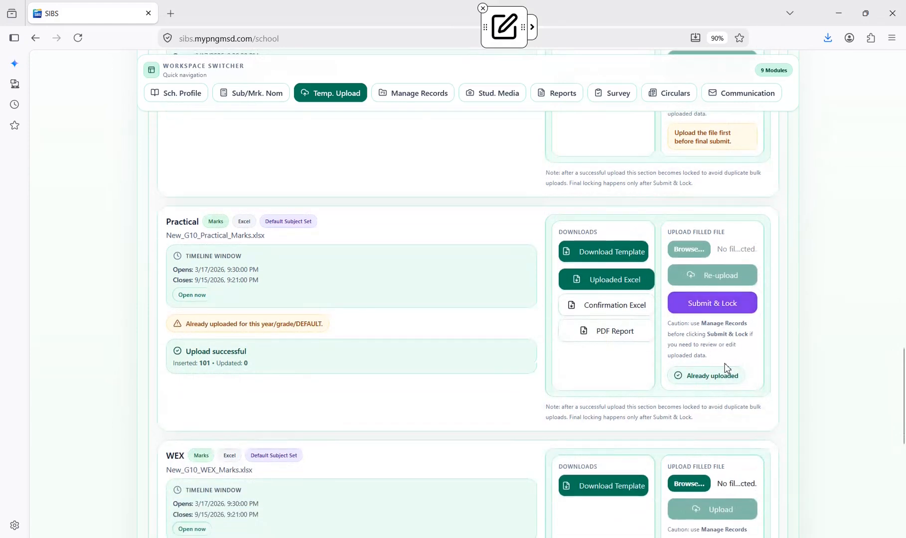
Annotate the Practical section with arrows to "Upload successful" and "Already uploaded" and the note "file successfully uploaded!"
{"action": "key", "text": "ctrl+shift+d"}
{"action": "left_click_drag", "start_coordinate": [392, 371], "coordinate": [255, 353]}
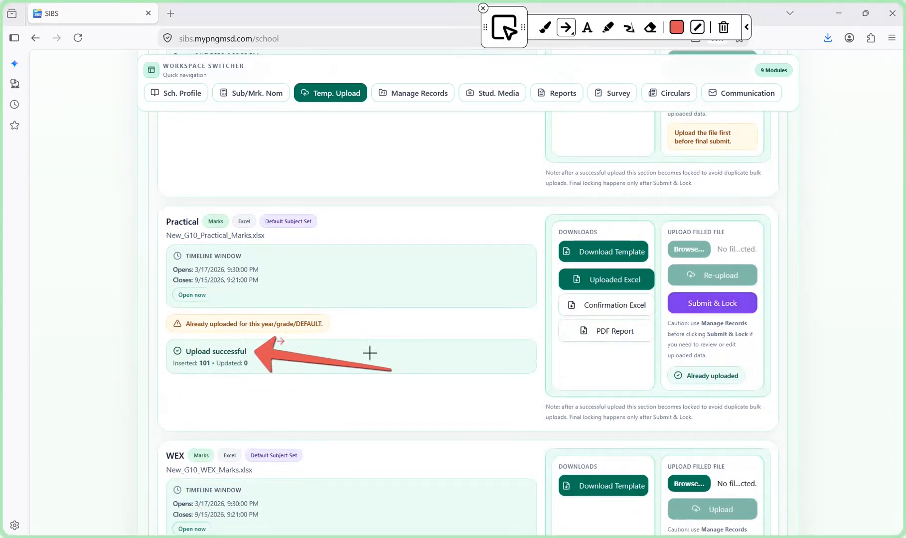
{"action": "left_click_drag", "start_coordinate": [825, 370], "coordinate": [757, 379]}
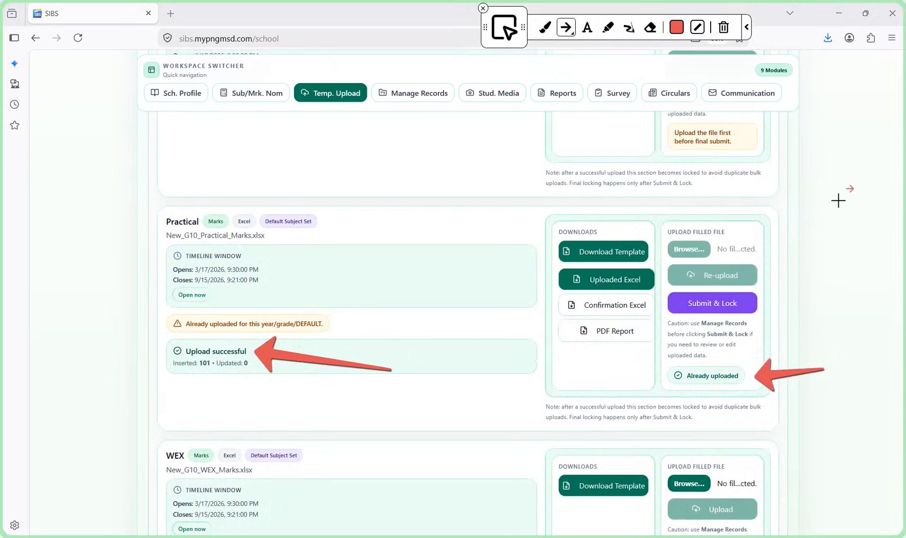
{"action": "left_click", "coordinate": [588, 28]}
{"action": "left_click", "coordinate": [418, 355]}
{"action": "type", "text": "file successfully"}
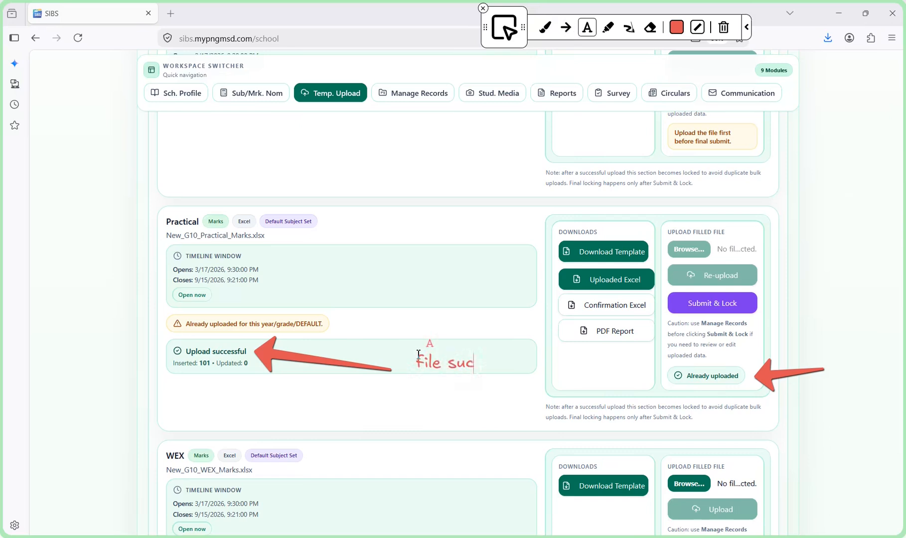
{"action": "key", "text": "Return"}
{"action": "type", "text": "uploaded!"}
Add the note "If there are no corrections click Submit and Lock" with an arrow to the Practical Submit & Lock control
{"action": "left_click", "coordinate": [779, 308]}
{"action": "type", "text": "If there are no corrections click Submit and Lock"}
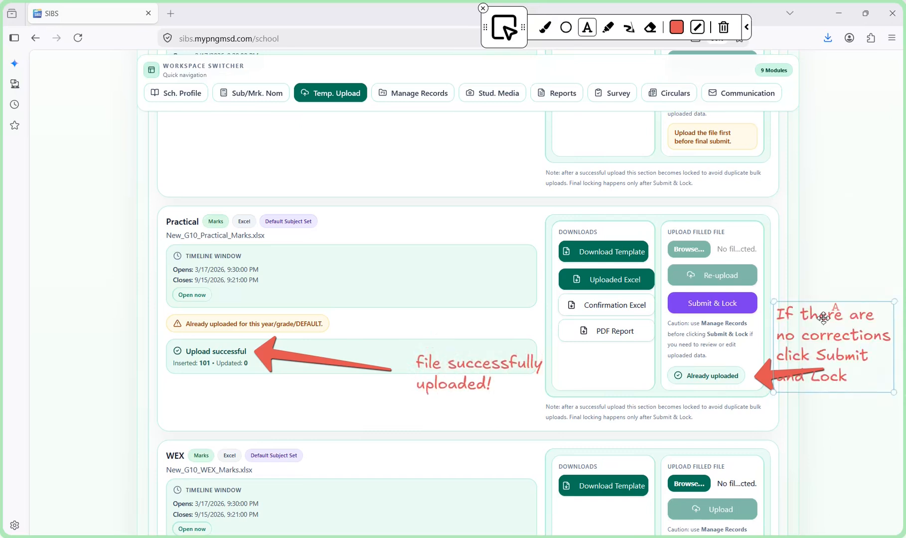
{"action": "left_click", "coordinate": [566, 27]}
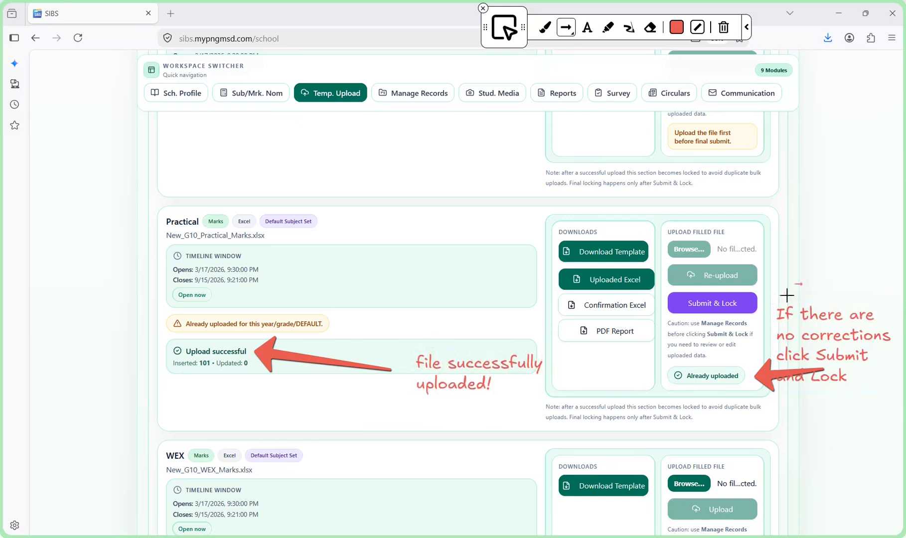
{"action": "left_click_drag", "start_coordinate": [787, 296], "coordinate": [762, 302]}
Clear the annotations, leave annotation mode, and submit and lock the Practical marks
{"action": "left_click", "coordinate": [723, 28]}
{"action": "left_click", "coordinate": [504, 27]}
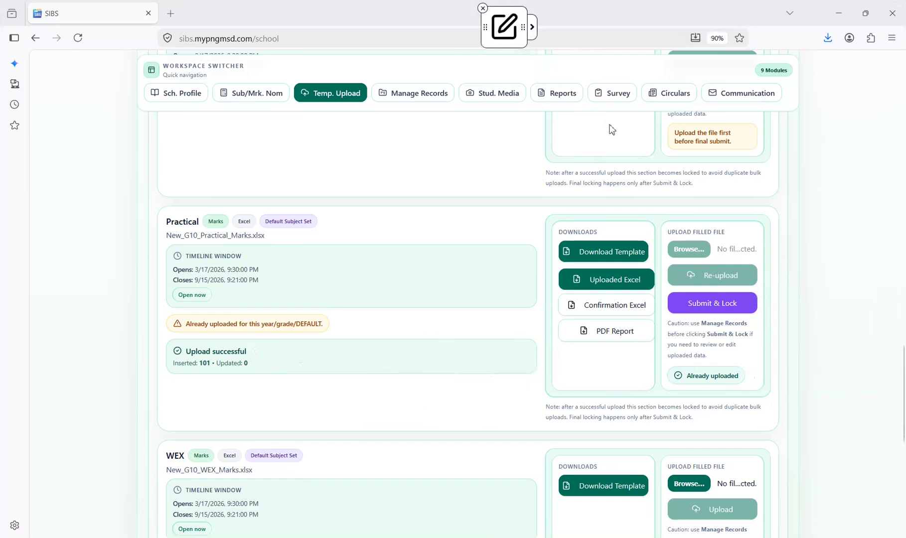
{"action": "left_click", "coordinate": [708, 306]}
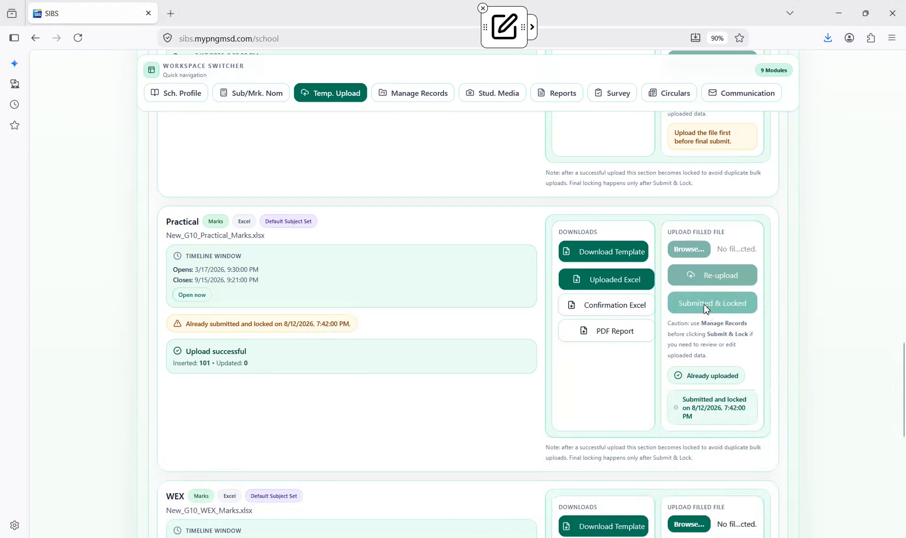
Add the on-screen note "You can print out your science practical marks by clicking on these buttons" over the Practical section
{"action": "scroll", "coordinate": [701, 314], "scroll_direction": "down", "scroll_amount": 1}
{"action": "left_click", "coordinate": [504, 27]}
{"action": "left_click", "coordinate": [377, 232]}
{"action": "type", "text": "You can print"}
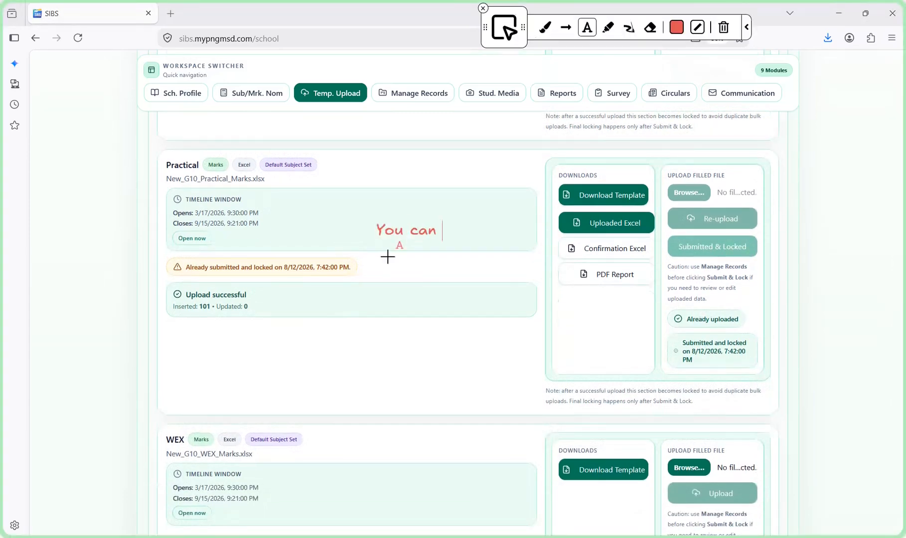
{"action": "key", "text": "Return"}
{"action": "type", "text": "out your science"}
{"action": "key", "text": "Return"}
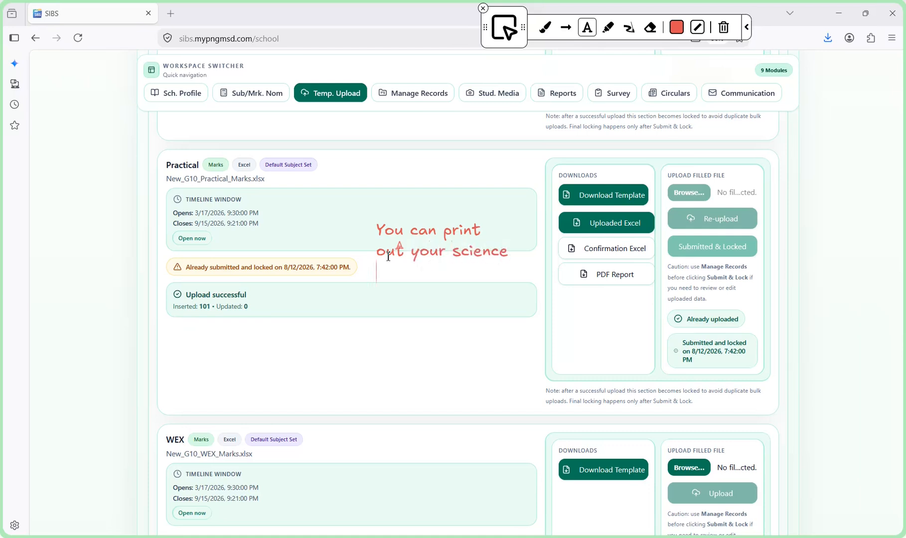
{"action": "type", "text": "practical marks "}
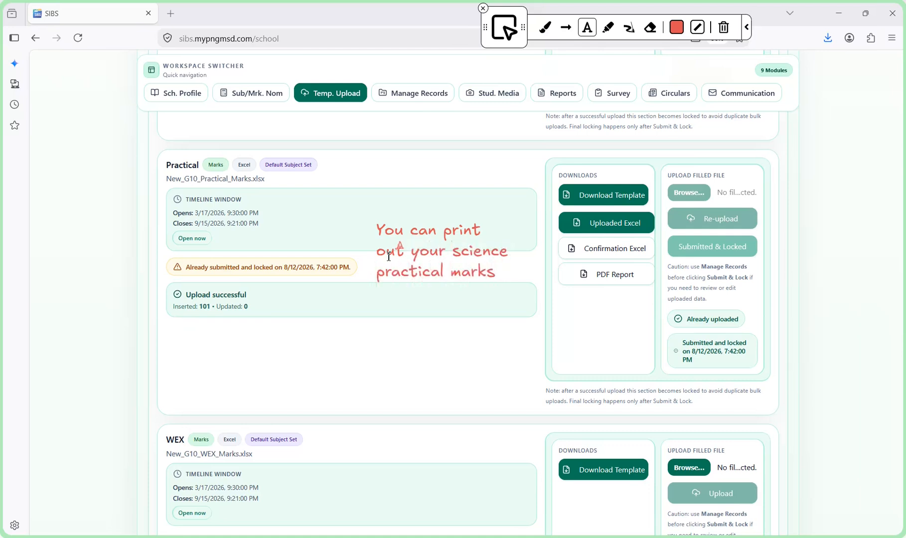
{"action": "type", "text": "by clicking on"}
{"action": "key", "text": "Return"}
{"action": "type", "text": "these bu"}
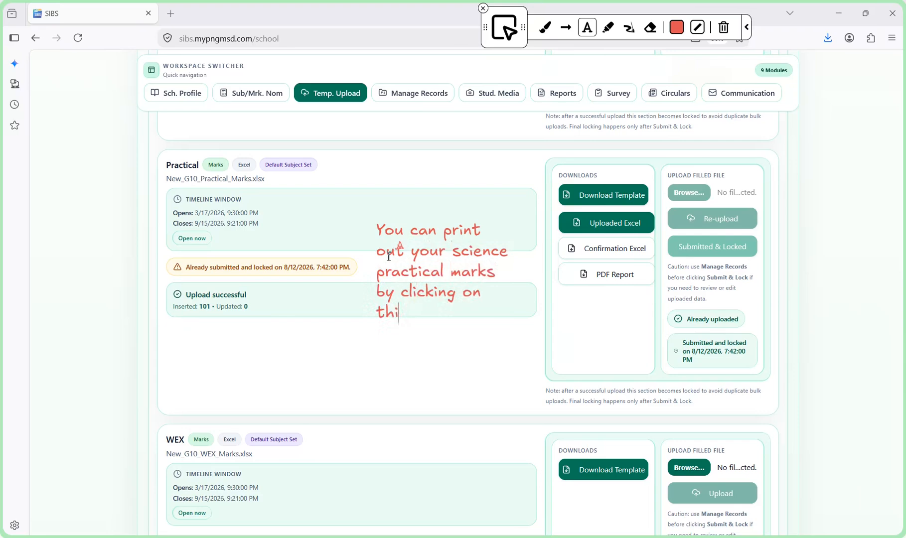
{"action": "type", "text": "ttons"}
Draw arrows from the note to Confirmation Excel and PDF Report, then clear the annotations and leave annotation mode
{"action": "left_click", "coordinate": [566, 27]}
{"action": "left_click_drag", "start_coordinate": [535, 262], "coordinate": [558, 257]}
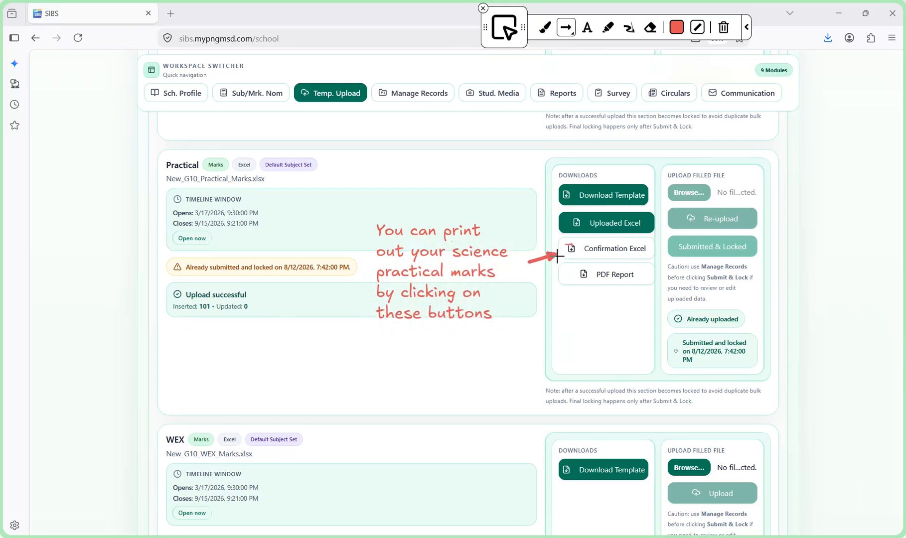
{"action": "left_click_drag", "start_coordinate": [530, 296], "coordinate": [558, 283]}
{"action": "left_click", "coordinate": [724, 28]}
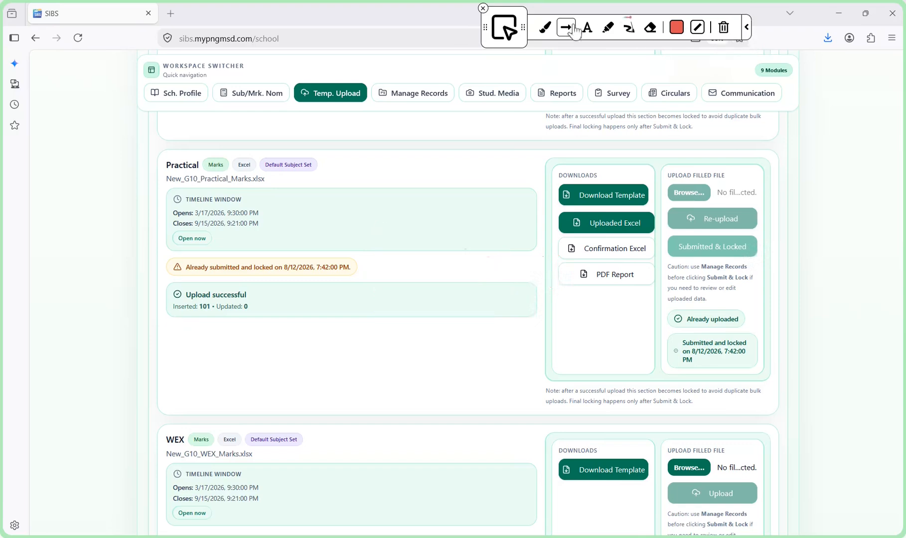
{"action": "left_click", "coordinate": [506, 27]}
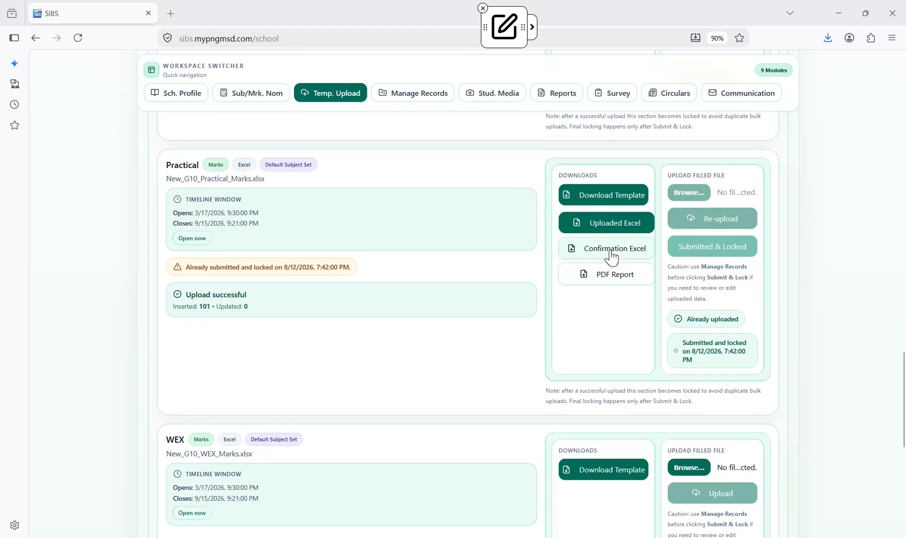
Download the Practical Confirmation Excel and open it to review the exported marks with editing enabled, closing the workbook when done
{"action": "left_click", "coordinate": [612, 255]}
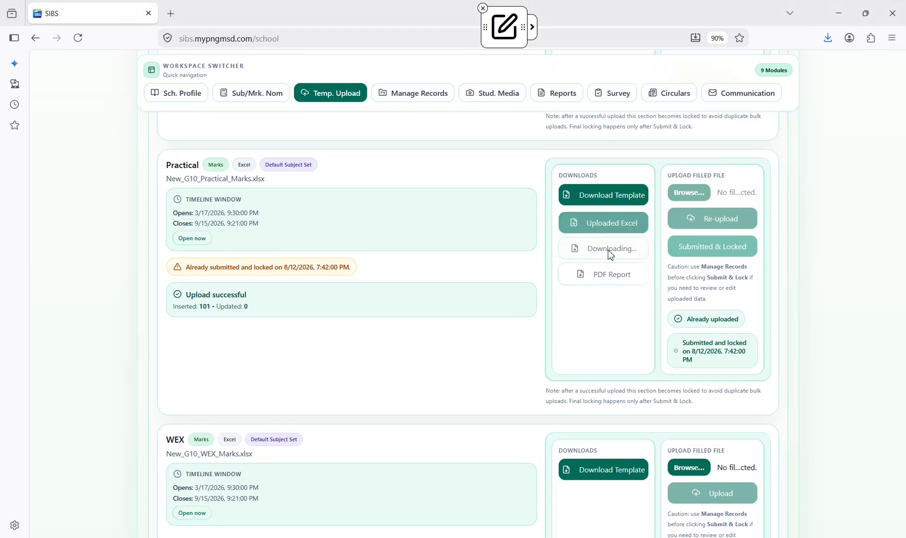
{"action": "left_click", "coordinate": [723, 67]}
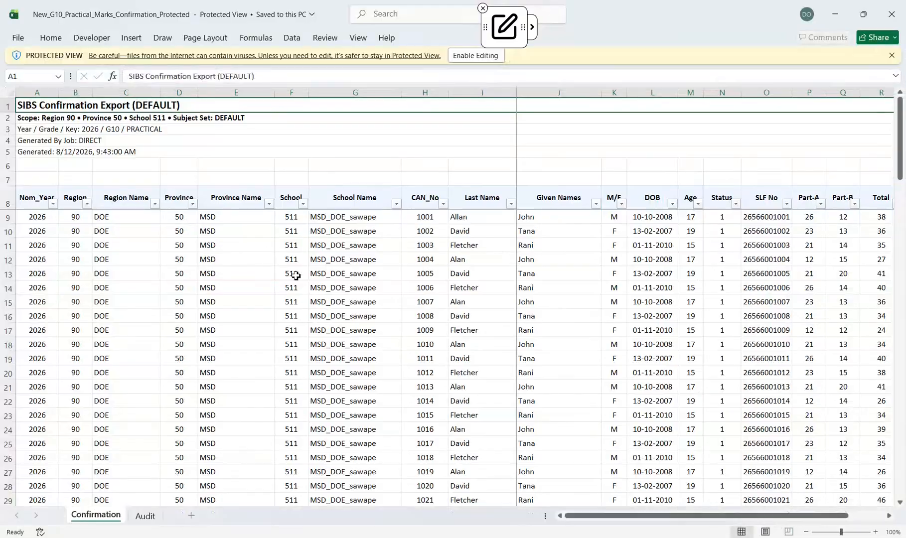
{"action": "scroll", "coordinate": [296, 277], "scroll_direction": "down", "scroll_amount": 8}
{"action": "left_click", "coordinate": [476, 54]}
{"action": "scroll", "coordinate": [677, 337], "scroll_direction": "down", "scroll_amount": 10}
{"action": "left_click", "coordinate": [892, 14]}
Download the Practical PDF Report and look through its pages of student marks
{"action": "left_click", "coordinate": [615, 273]}
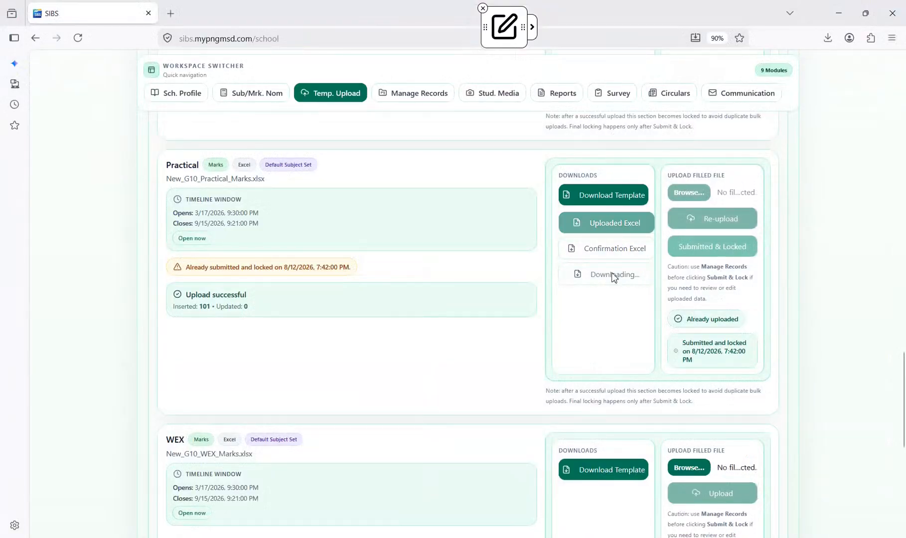
{"action": "scroll", "coordinate": [471, 289], "scroll_direction": "down", "scroll_amount": 10}
{"action": "scroll", "coordinate": [471, 289], "scroll_direction": "down", "scroll_amount": 5}
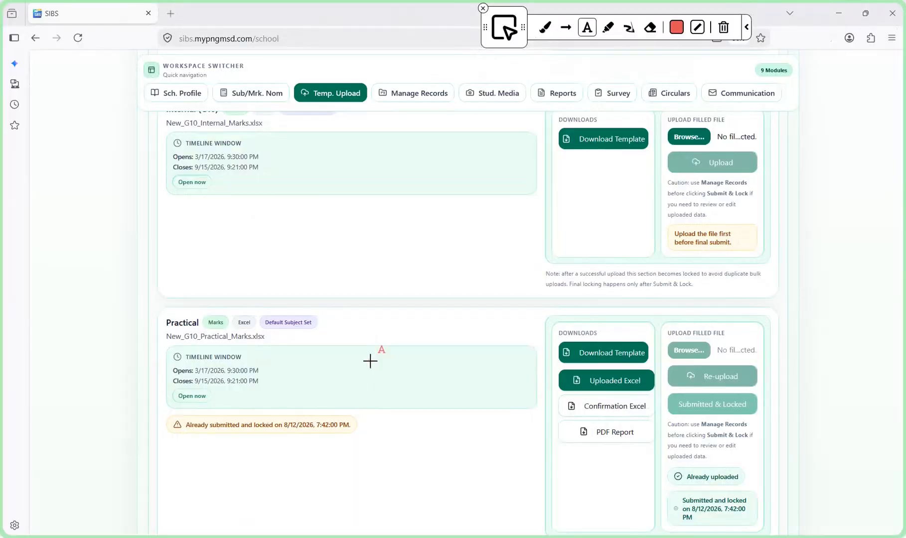
Add the on-screen note "Congratulations Science Practical is now uploaded!" over the Practical section
{"action": "type", "text": "Congratulations Sci"}
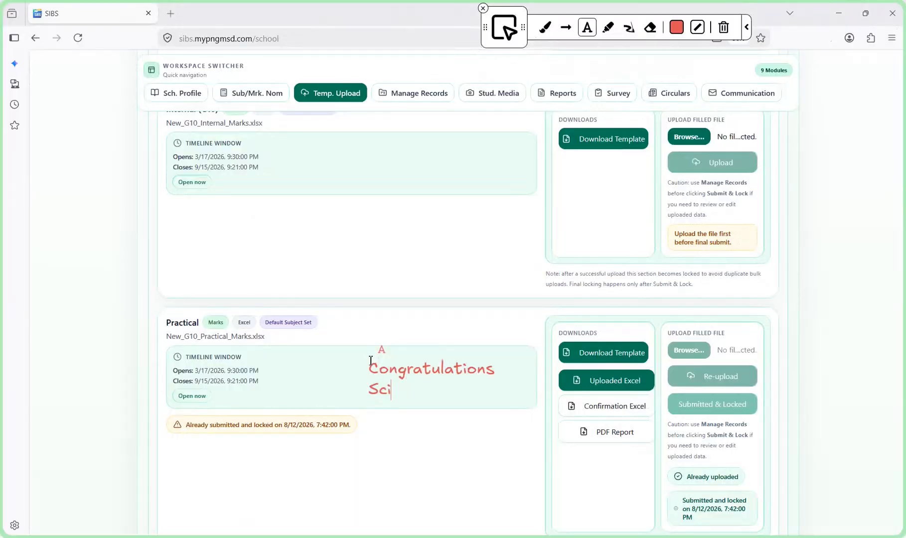
{"action": "type", "text": "ence Practical is "}
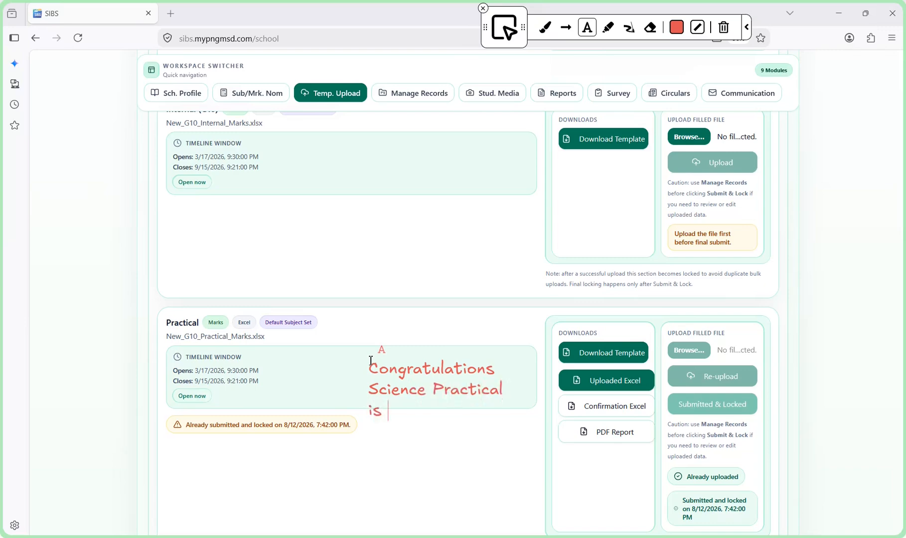
{"action": "type", "text": "now uploaded!"}
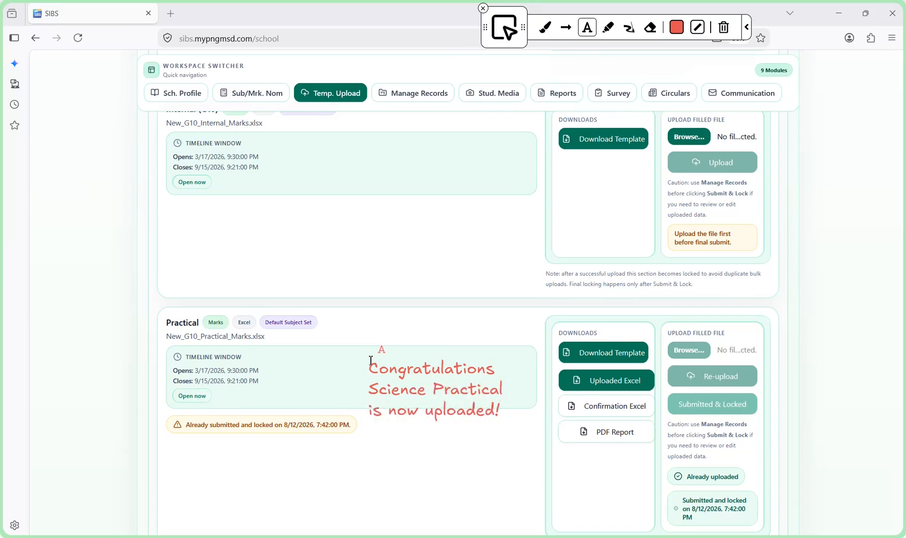
Leave the annotated Practical section and open the dedicated Manage Records page for student records
{"action": "scroll", "coordinate": [481, 233], "scroll_direction": "up", "scroll_amount": 2}
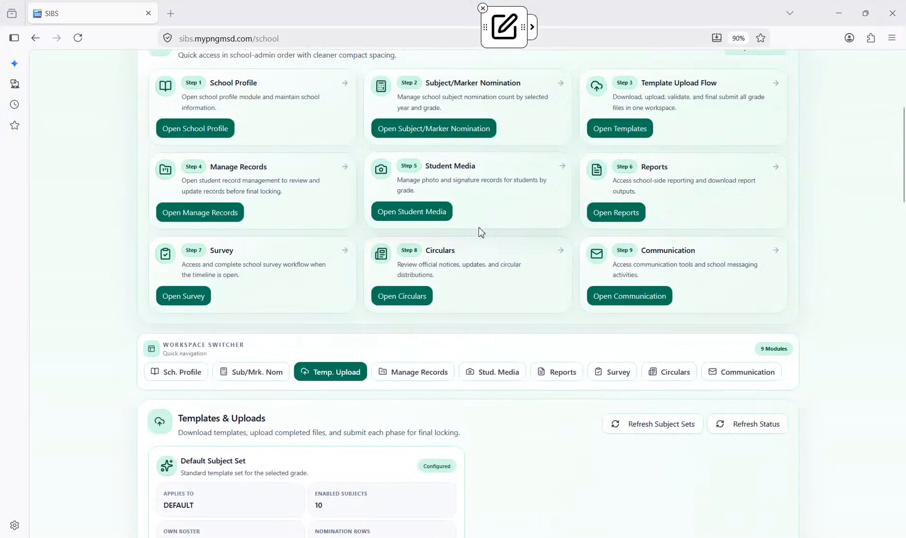
{"action": "scroll", "coordinate": [481, 232], "scroll_direction": "up", "scroll_amount": 1}
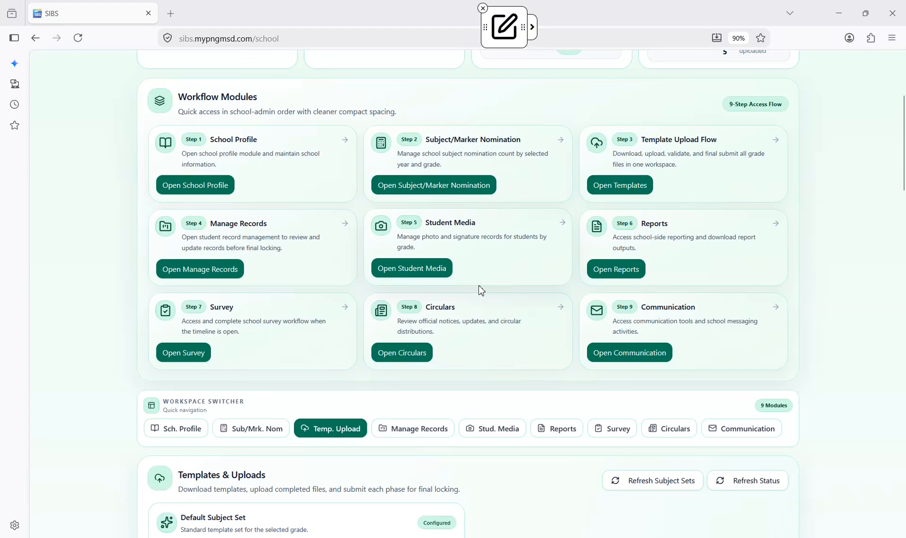
{"action": "scroll", "coordinate": [481, 291], "scroll_direction": "up", "scroll_amount": 1}
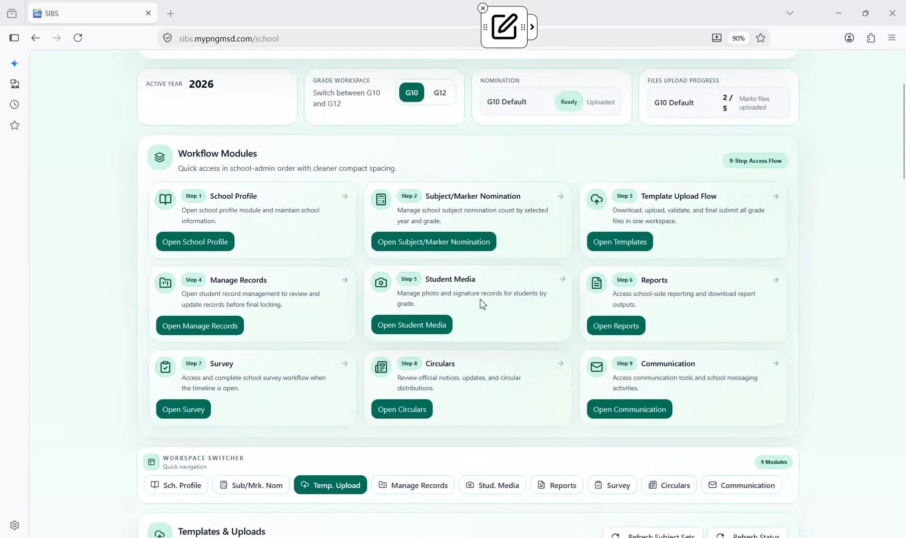
{"action": "left_click", "coordinate": [216, 328]}
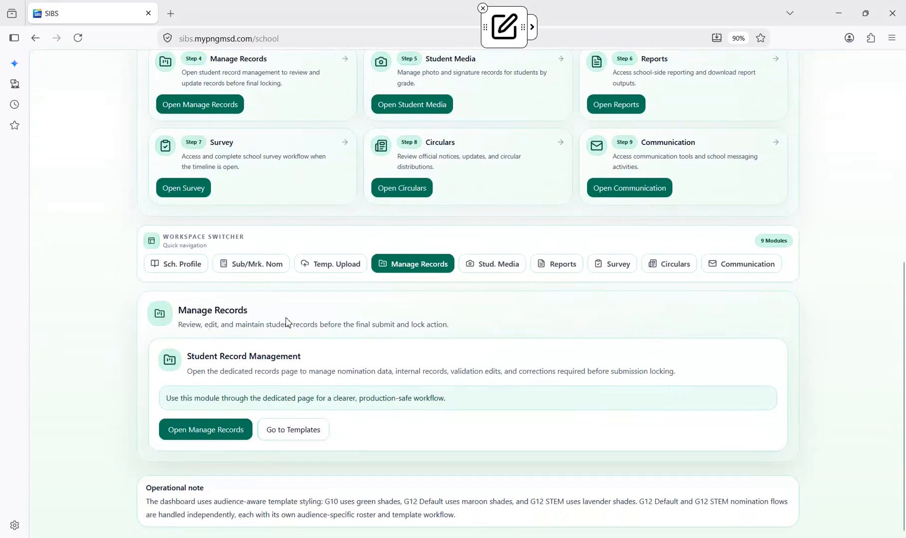
{"action": "left_click", "coordinate": [206, 433]}
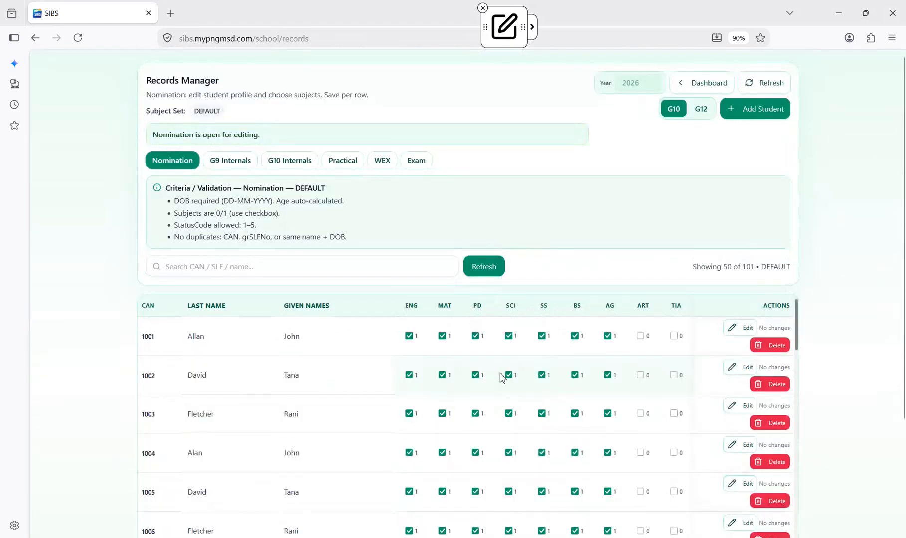
View the G9 Internals, G10 Internals and Practical records in the Records Manager
{"action": "left_click", "coordinate": [231, 163]}
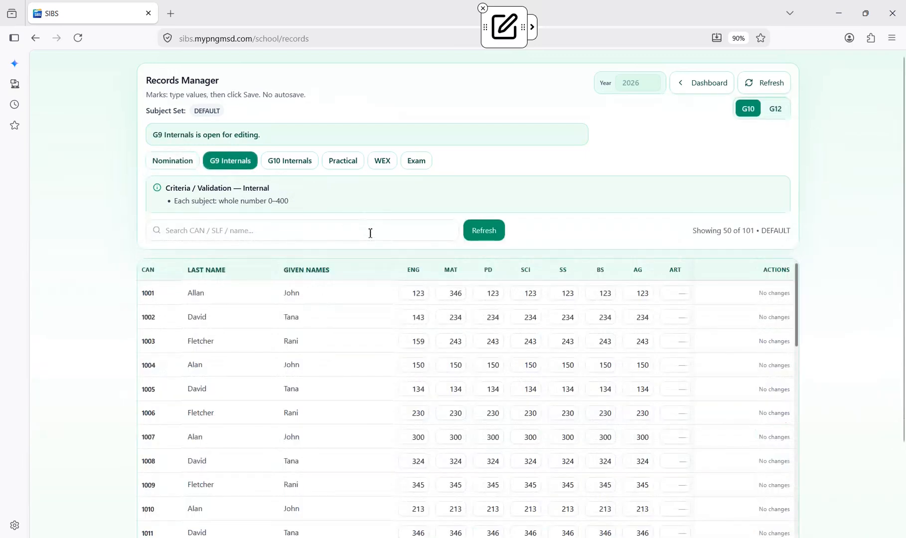
{"action": "left_click", "coordinate": [304, 168]}
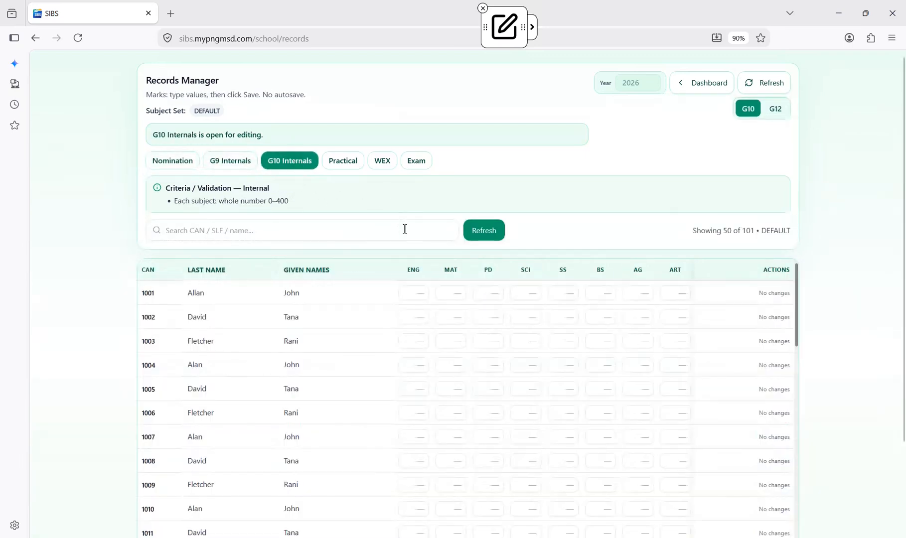
{"action": "left_click", "coordinate": [342, 163]}
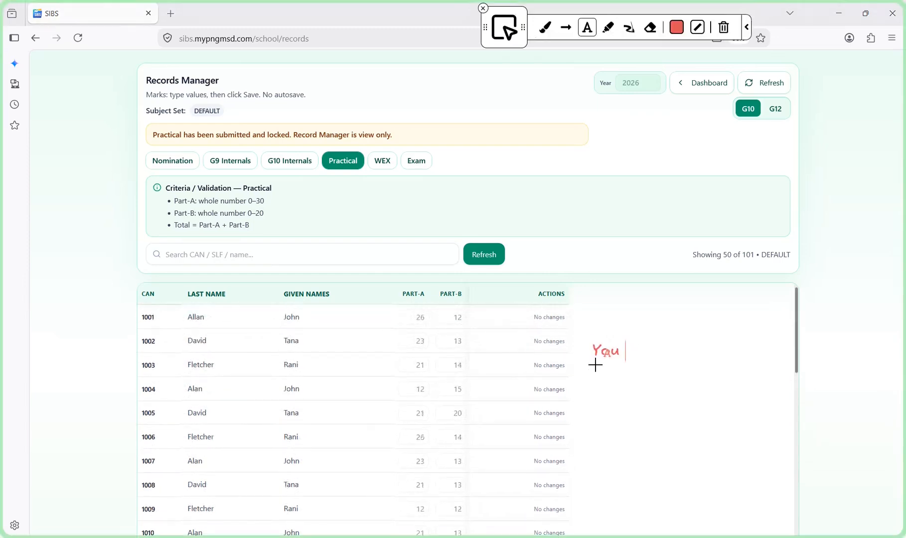
Annotate the Practical marks with an arrow and the note "You wont be able to edit science practical if you click on Submit and lock"
{"action": "type", "text": "wont be able"}
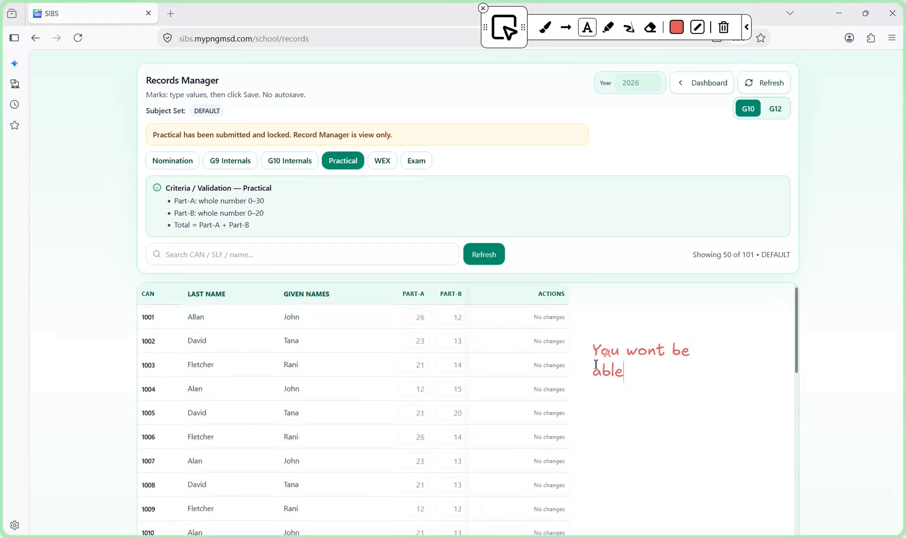
{"action": "type", "text": " to edit science practical if you"}
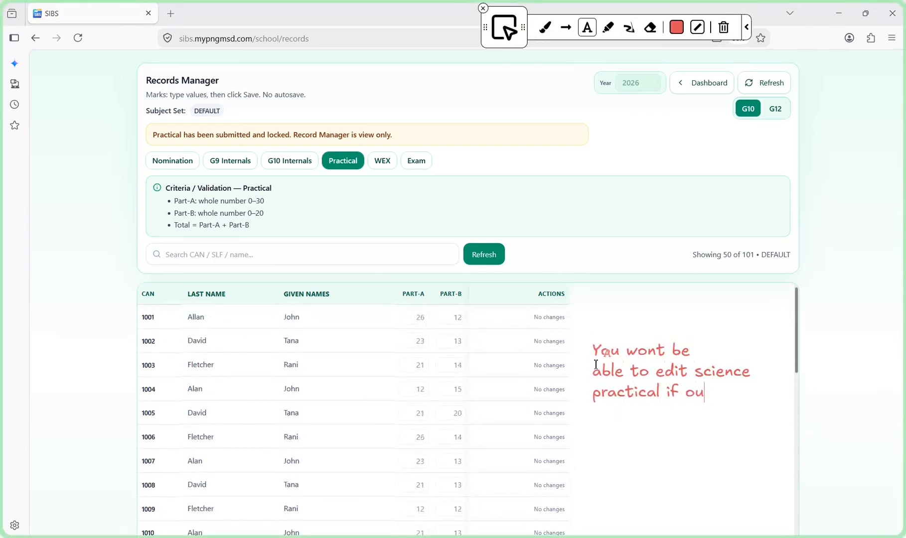
{"action": "key", "text": "Return"}
{"action": "type", "text": "click on Submit and lock"}
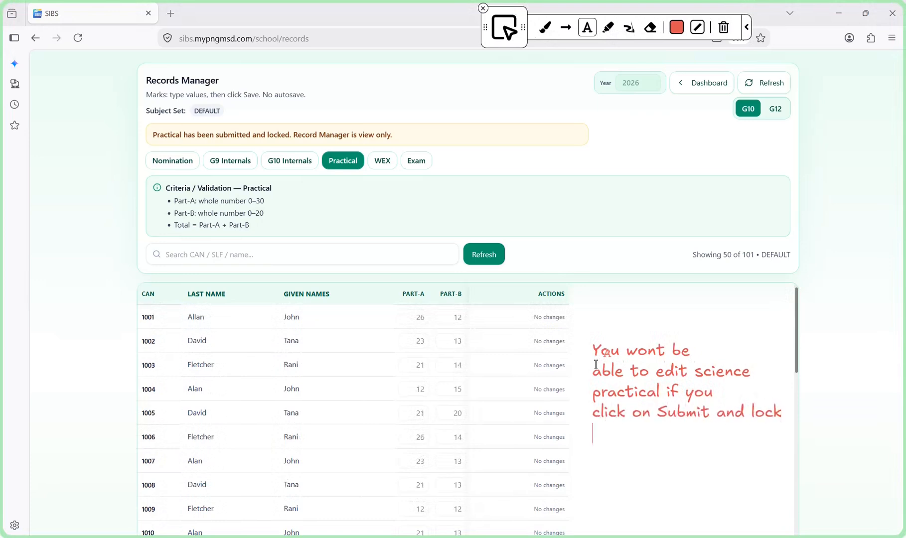
{"action": "left_click", "coordinate": [566, 27]}
{"action": "left_click_drag", "start_coordinate": [615, 424], "coordinate": [478, 420]}
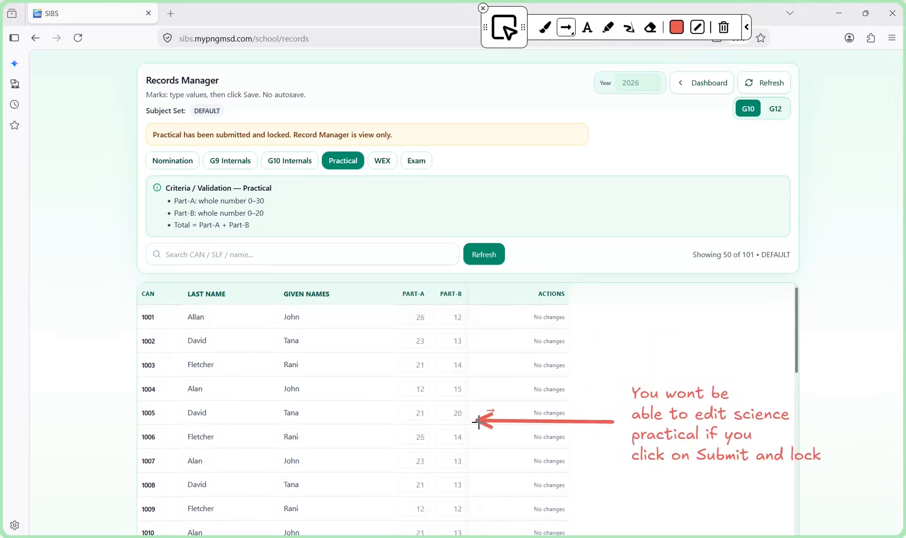
Add the on-screen note "Call MSD to enable edit!" below the existing warning about locked science practical marks
{"action": "key", "text": "t"}
{"action": "left_click", "coordinate": [640, 488]}
{"action": "type", "text": "Call MSd"}
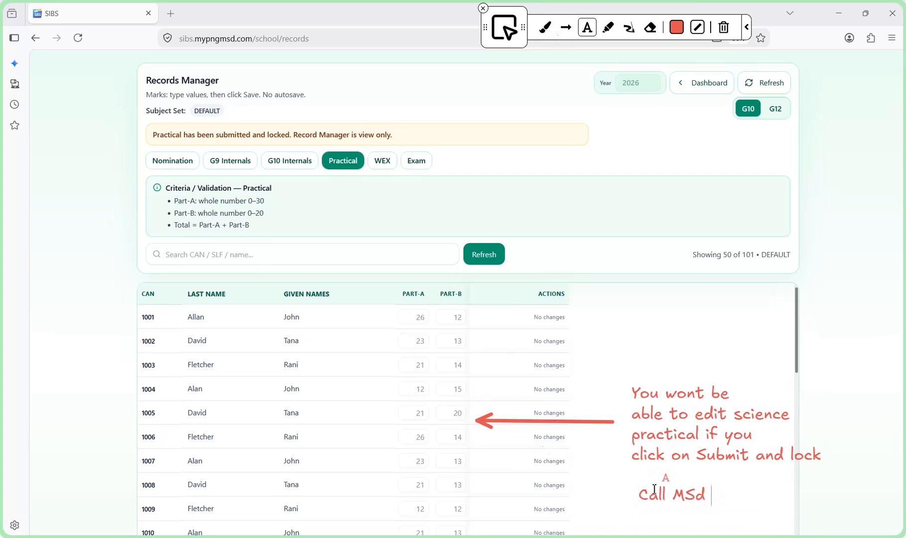
{"action": "key", "text": "BackSpace"}
{"action": "type", "text": "D to "}
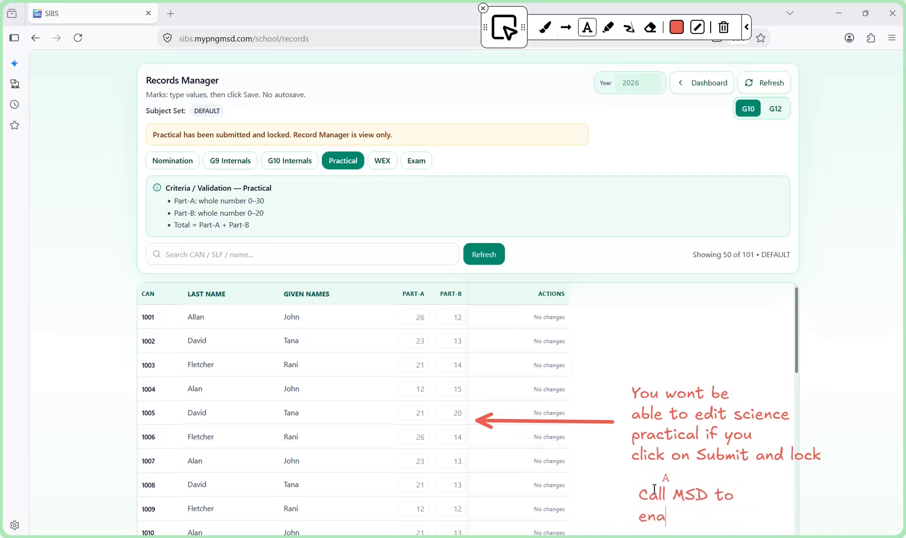
{"action": "type", "text": "enable edit!"}
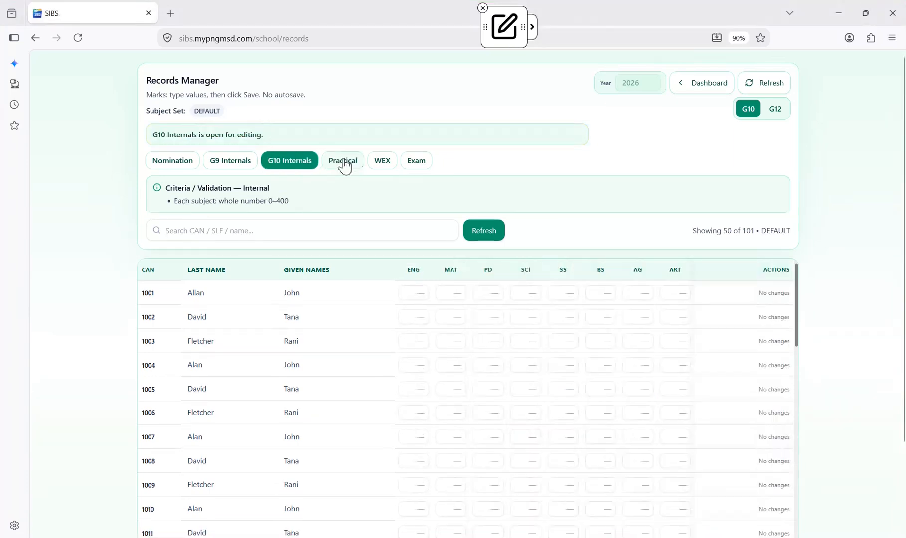
Reopen the Practical records for editing and enter 16 as the fourth student's Part-A mark
{"action": "left_click", "coordinate": [343, 162]}
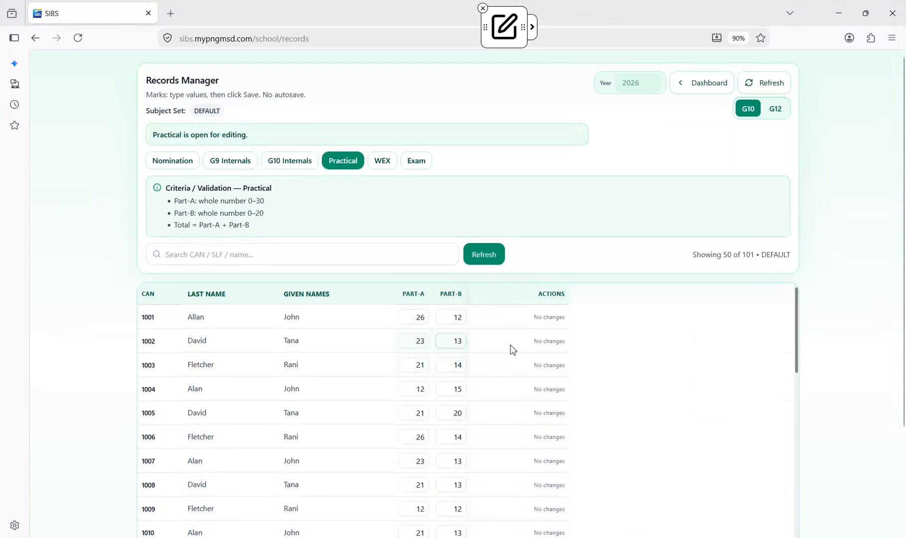
{"action": "left_click", "coordinate": [411, 320]}
{"action": "left_click", "coordinate": [411, 387]}
{"action": "type", "text": "16"}
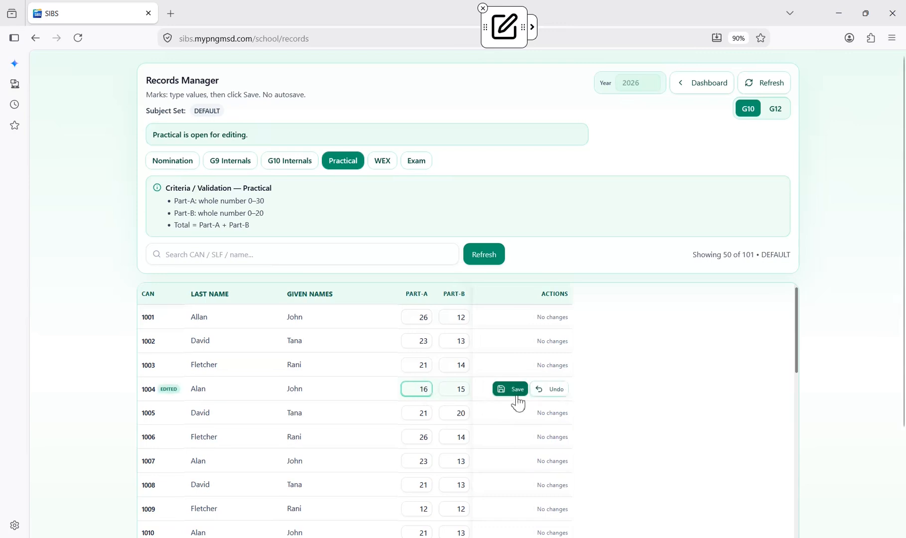
Add the on-screen note "Enter the score and click on Save" beside the edited student's row
{"action": "left_click", "coordinate": [526, 34]}
{"action": "left_click", "coordinate": [586, 29]}
{"action": "left_click", "coordinate": [624, 384]}
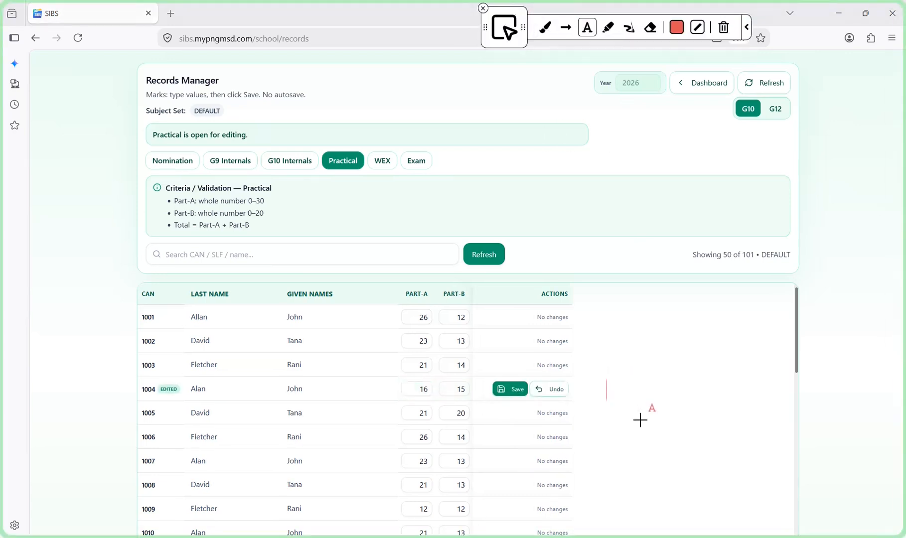
{"action": "type", "text": "Enter the score"}
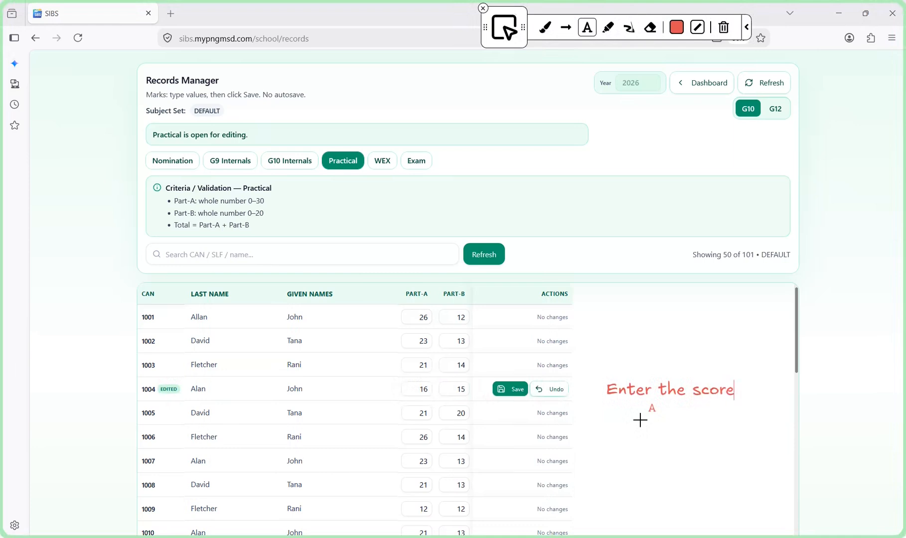
{"action": "key", "text": "Return"}
{"action": "type", "text": "and click on Save"}
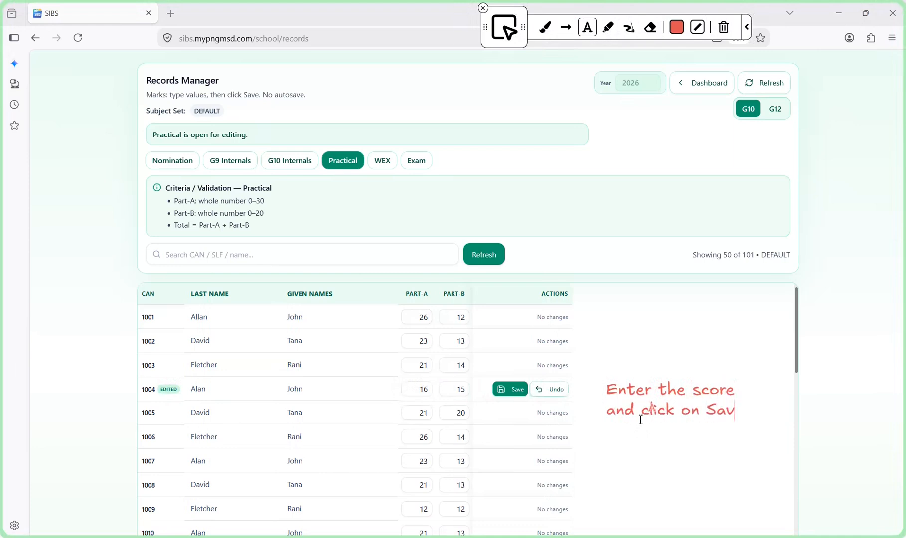
Clear the on-screen note, set the fourth student's Part-A mark to 18, and save the row
{"action": "left_click", "coordinate": [724, 28]}
{"action": "left_click", "coordinate": [513, 34]}
{"action": "double_click", "coordinate": [416, 388]}
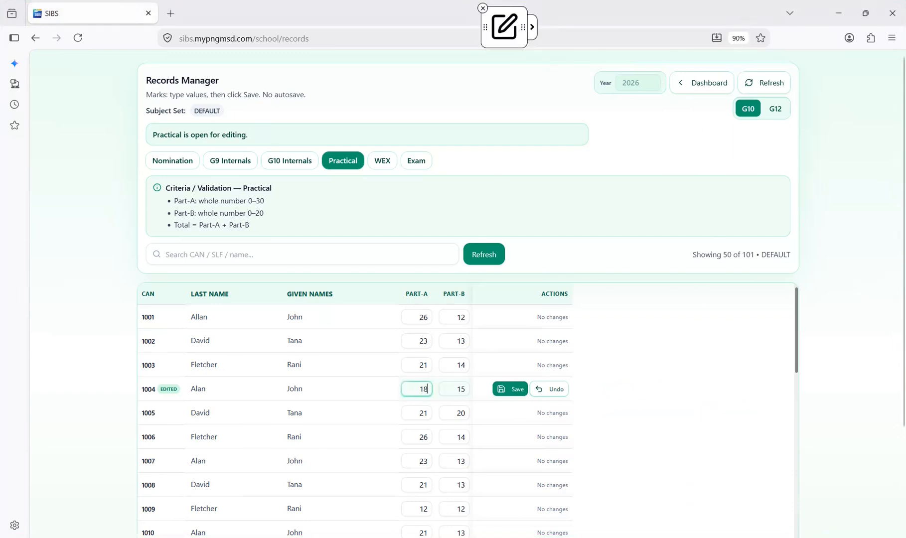
{"action": "type", "text": "18"}
{"action": "left_click", "coordinate": [518, 389]}
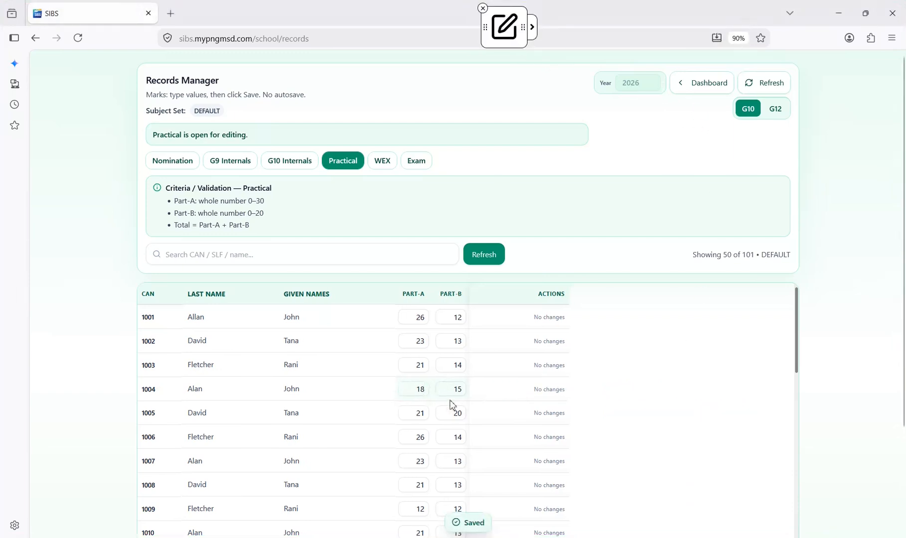
Set the eighth student's Part-A mark to 26 and save the row
{"action": "left_click", "coordinate": [427, 487]}
{"action": "type", "text": "6"}
{"action": "left_click", "coordinate": [518, 486]}
Annotate the page with a red box around the Practical section name and an arrow to the Part-A marks
{"action": "scroll", "coordinate": [395, 379], "scroll_direction": "down", "scroll_amount": 3}
{"action": "left_click", "coordinate": [532, 29]}
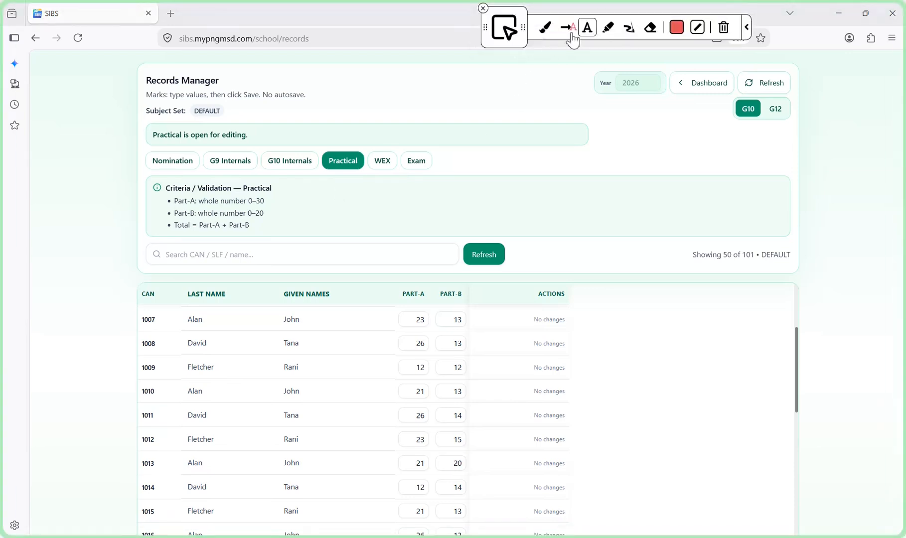
{"action": "left_click", "coordinate": [634, 36]}
{"action": "mouse_move", "coordinate": [314, 141]}
{"action": "left_mouse_down"}
{"action": "mouse_move", "coordinate": [334, 178]}
{"action": "mouse_move", "coordinate": [367, 178]}
{"action": "mouse_move", "coordinate": [364, 223]}
{"action": "mouse_move", "coordinate": [403, 346]}
{"action": "left_mouse_up"}
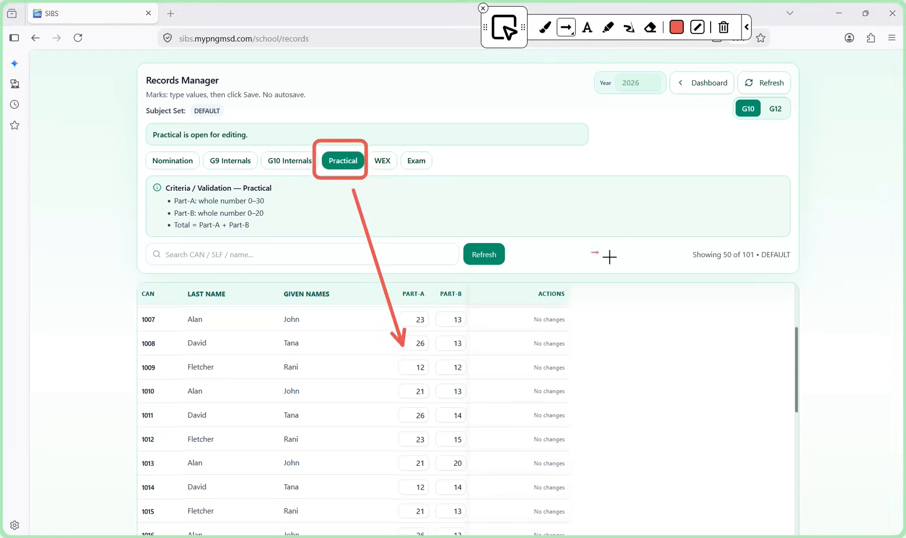
Clear the drawn box and arrow and close the screen annotation tool
{"action": "left_click", "coordinate": [724, 28]}
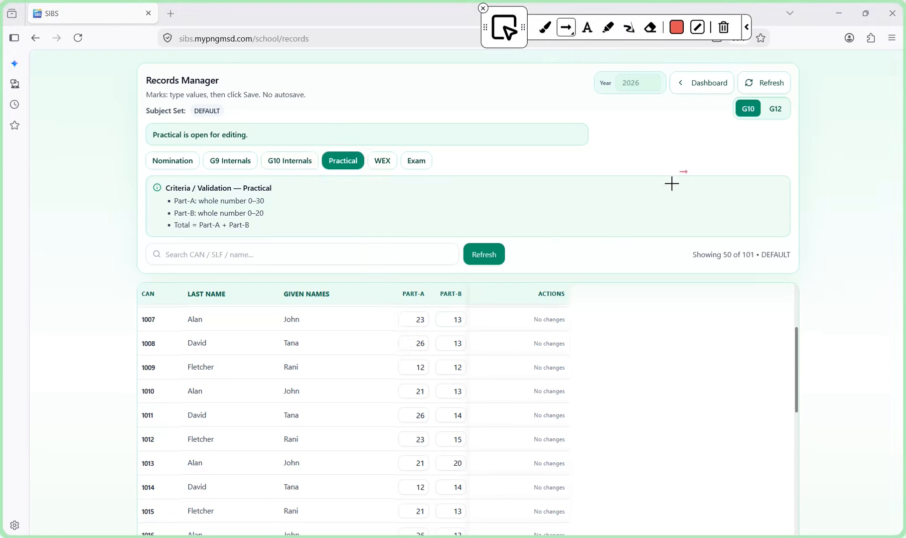
{"action": "left_click", "coordinate": [483, 8]}
{"action": "scroll", "coordinate": [580, 169], "scroll_direction": "down", "scroll_amount": 3}
{"action": "scroll", "coordinate": [580, 169], "scroll_direction": "down", "scroll_amount": 2}
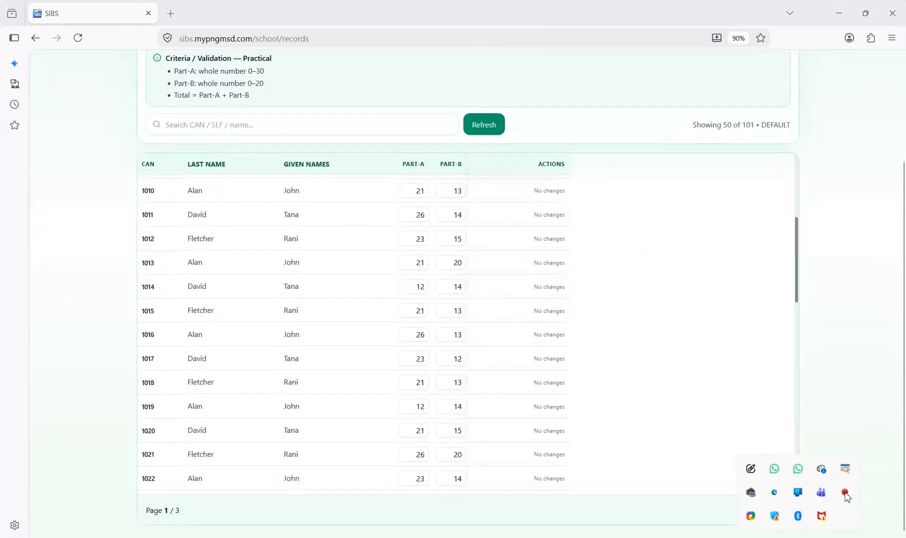
{"action": "left_click", "coordinate": [846, 493]}
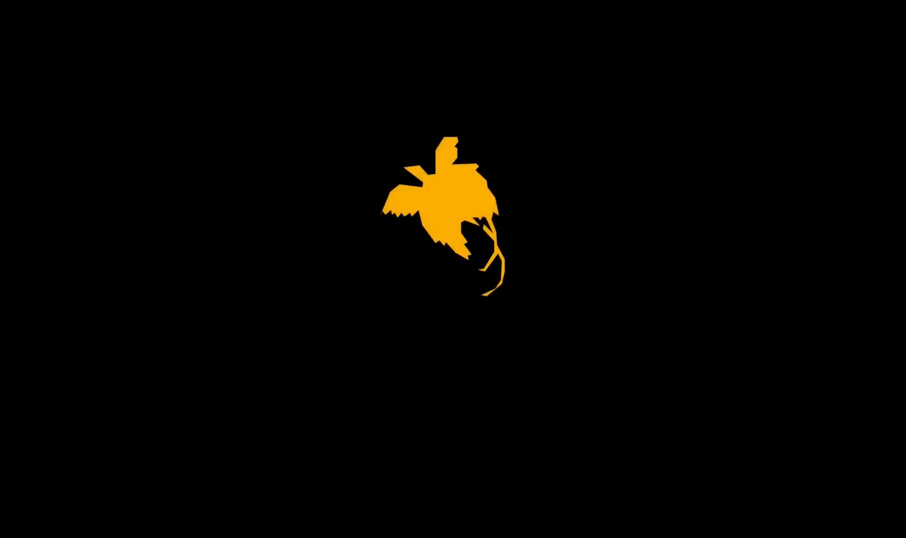